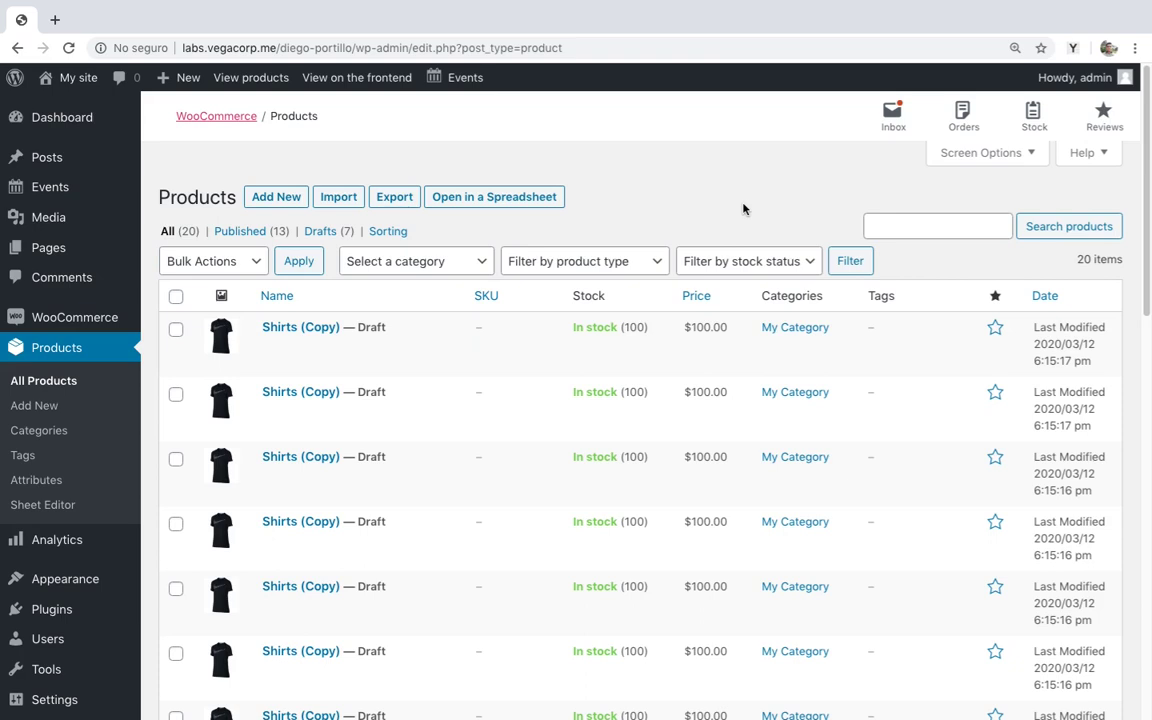
Load all 20 products into the full-screen spreadsheet and scroll across its columns.
{"action": "left_click", "coordinate": [499, 198]}
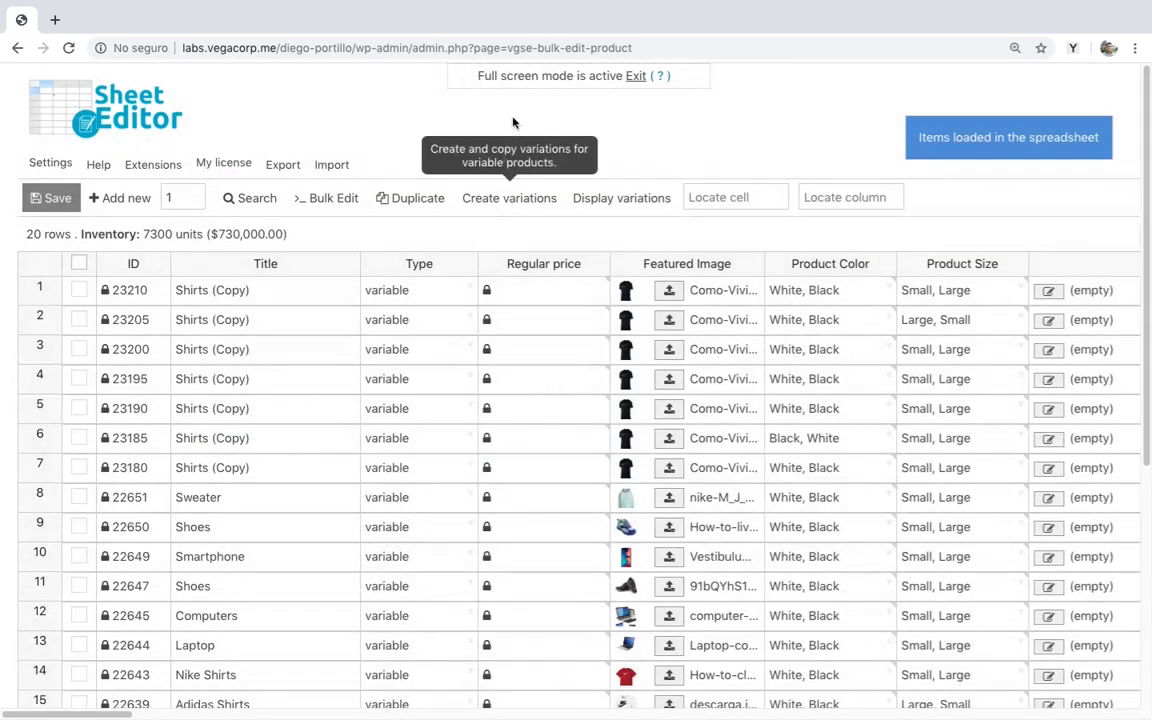
{"action": "scroll", "coordinate": [526, 105], "scroll_direction": "right", "scroll_amount": 10}
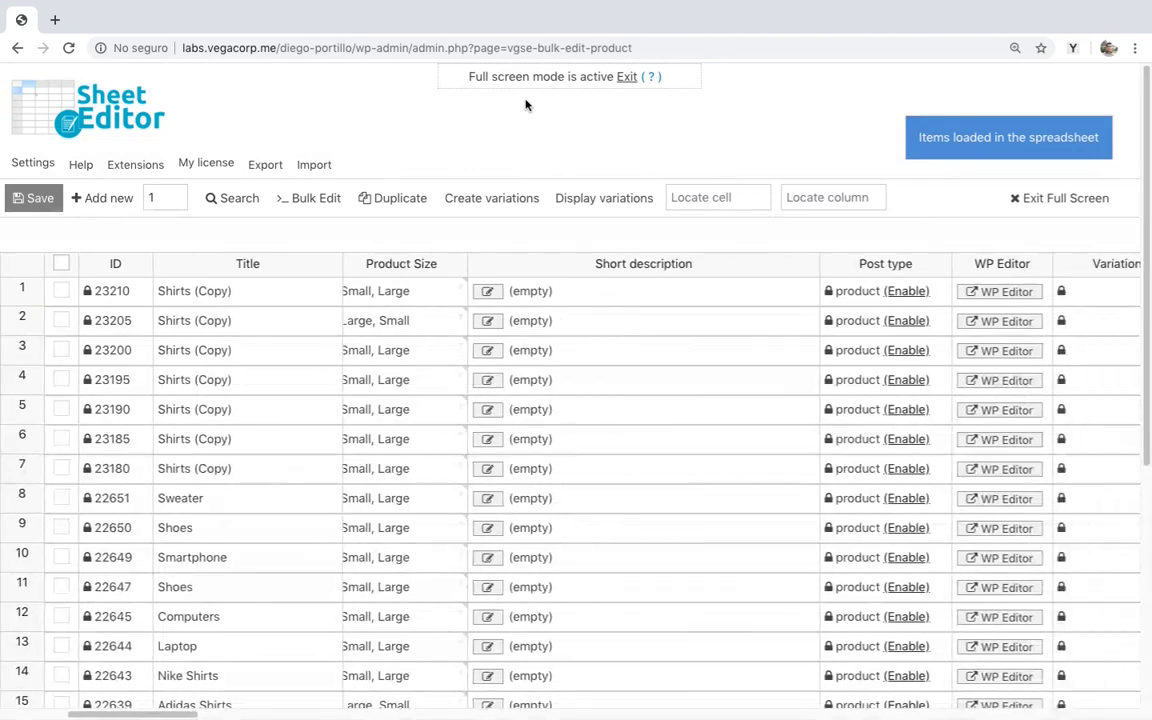
{"action": "scroll", "coordinate": [526, 105], "scroll_direction": "right", "scroll_amount": 5}
{"action": "scroll", "coordinate": [526, 105], "scroll_direction": "left", "scroll_amount": 5}
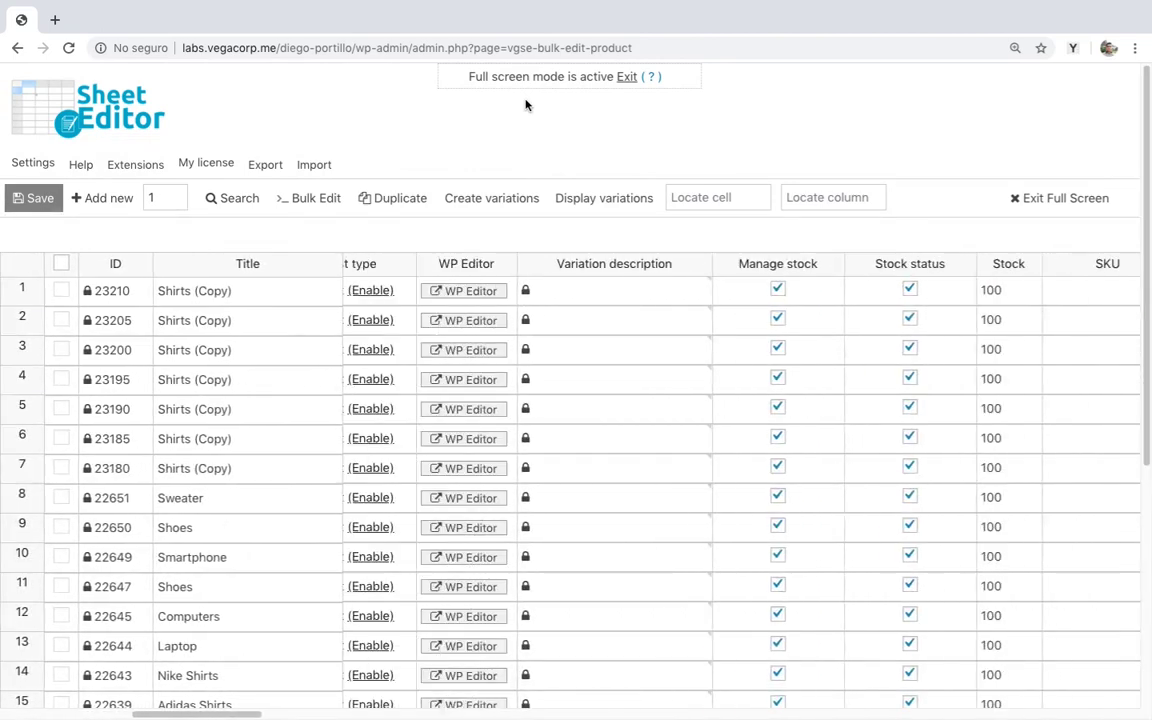
{"action": "scroll", "coordinate": [526, 105], "scroll_direction": "left", "scroll_amount": 10}
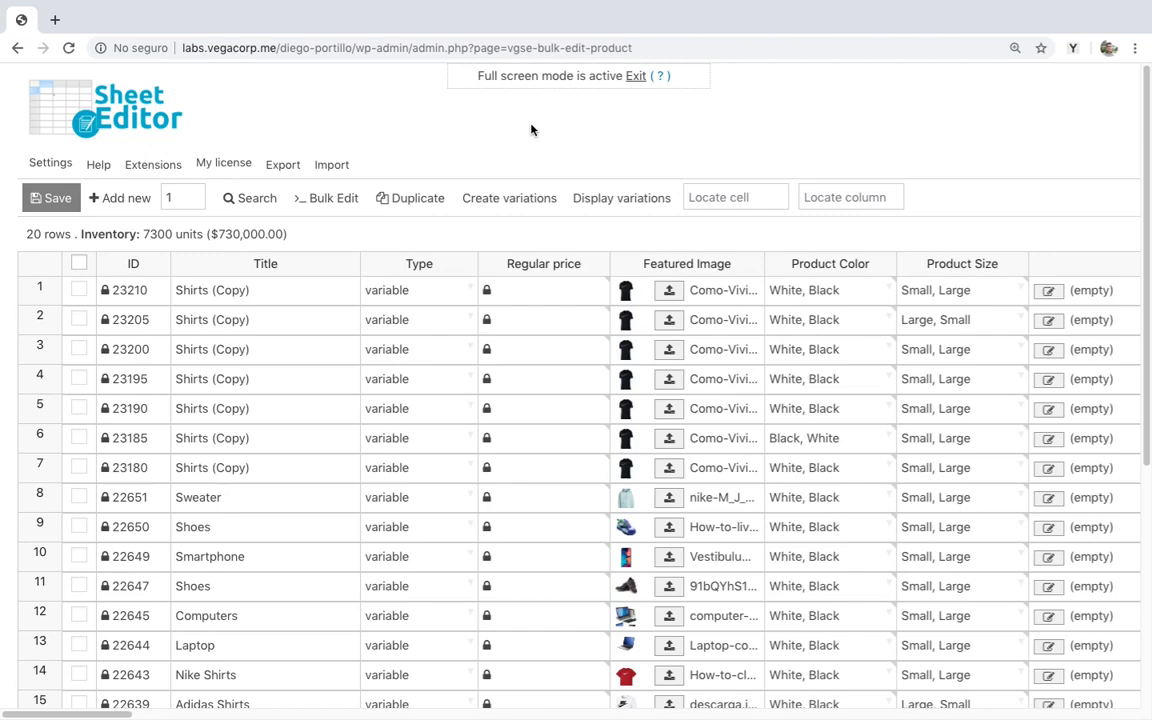
Run a search with 'Search on variations?' ticked to list the 80 variations.
{"action": "left_click", "coordinate": [250, 200]}
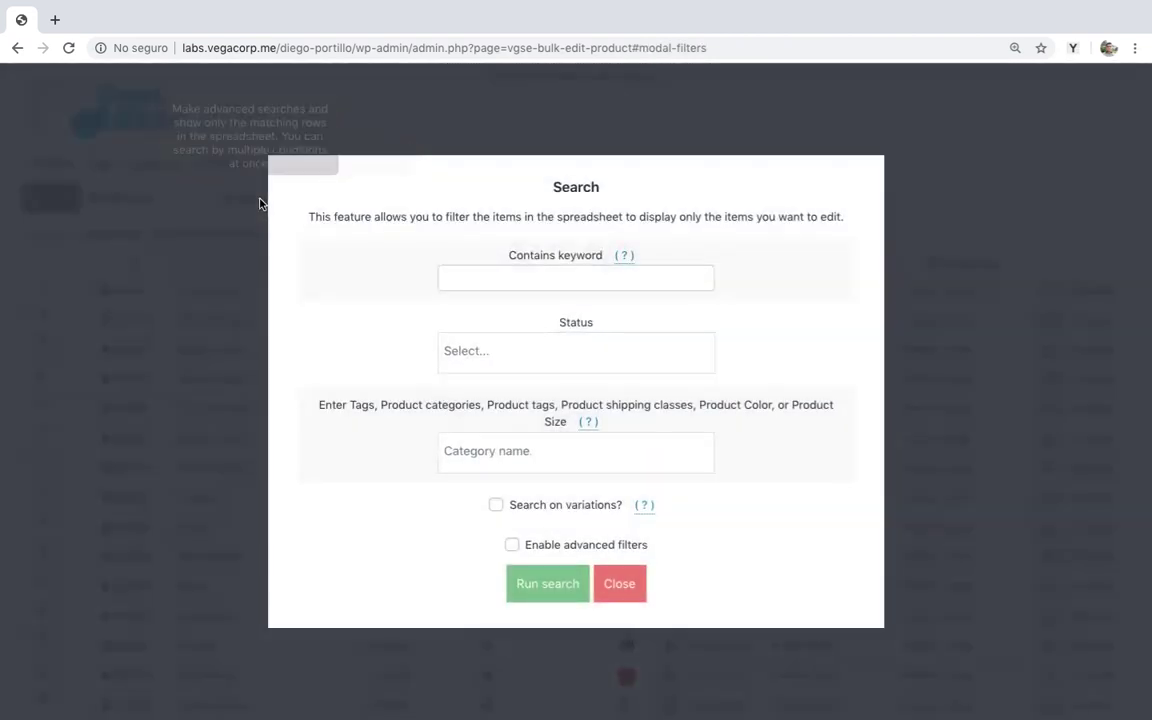
{"action": "left_click", "coordinate": [497, 506]}
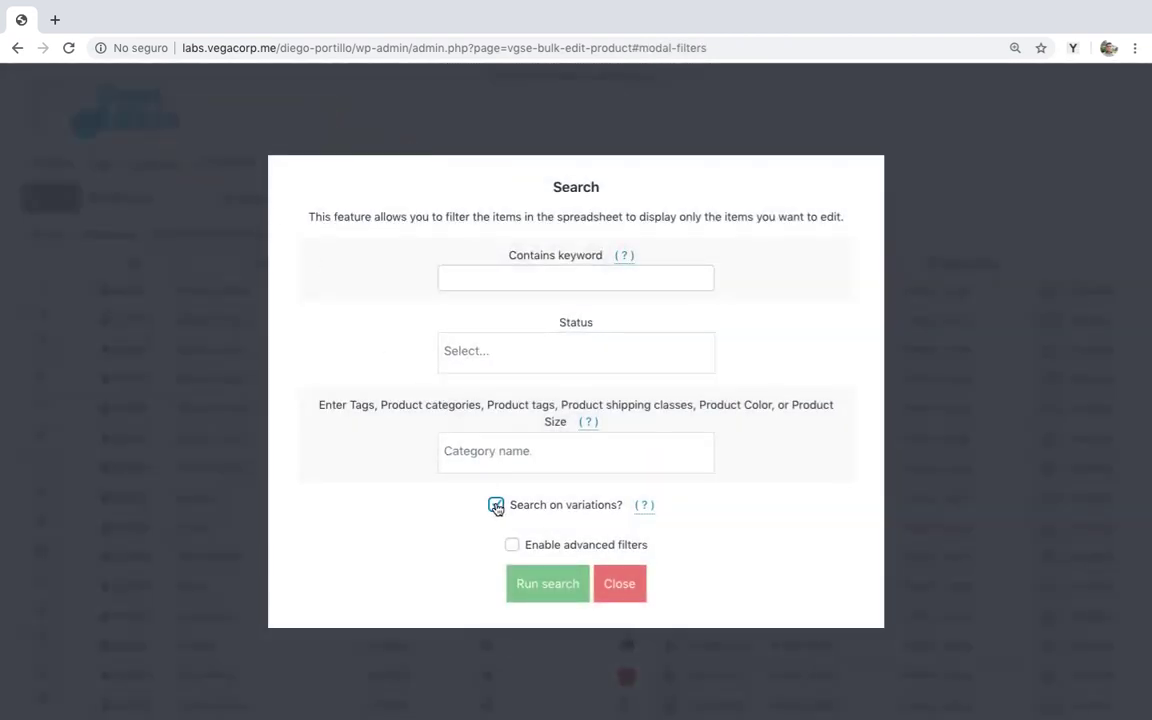
{"action": "left_click", "coordinate": [556, 584]}
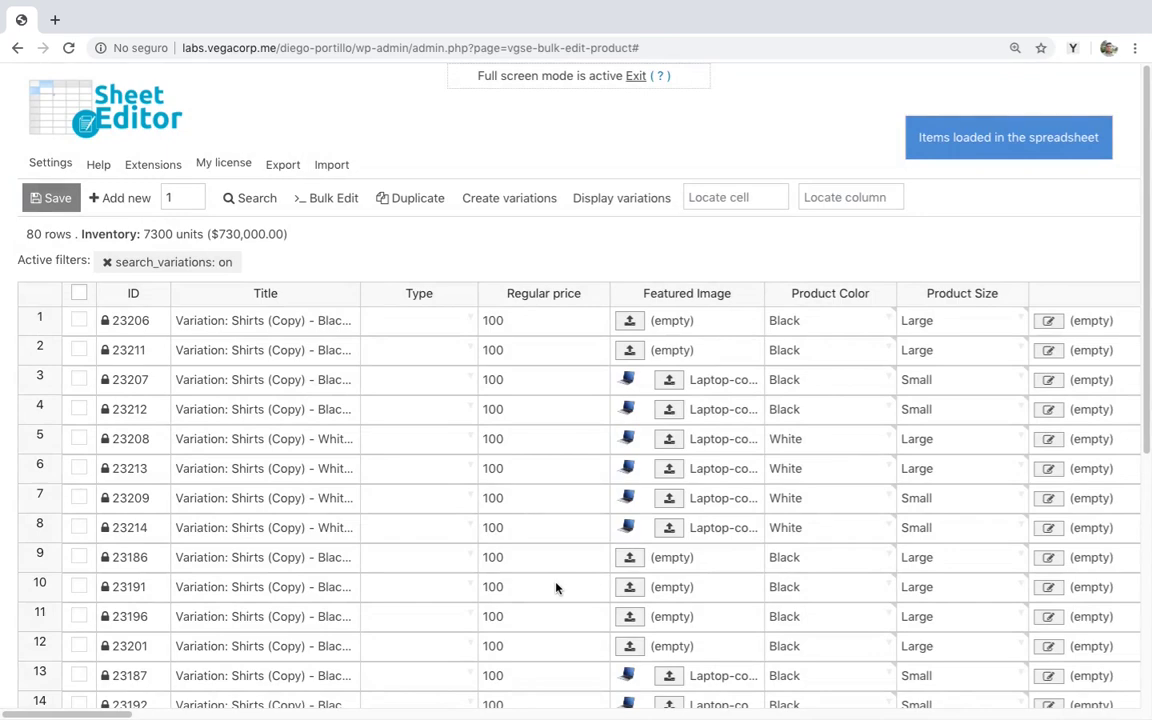
Set featured images for rows 1, 2 and 9: hoodie, man-with-glasses portrait, stacked books.
{"action": "left_click", "coordinate": [630, 350]}
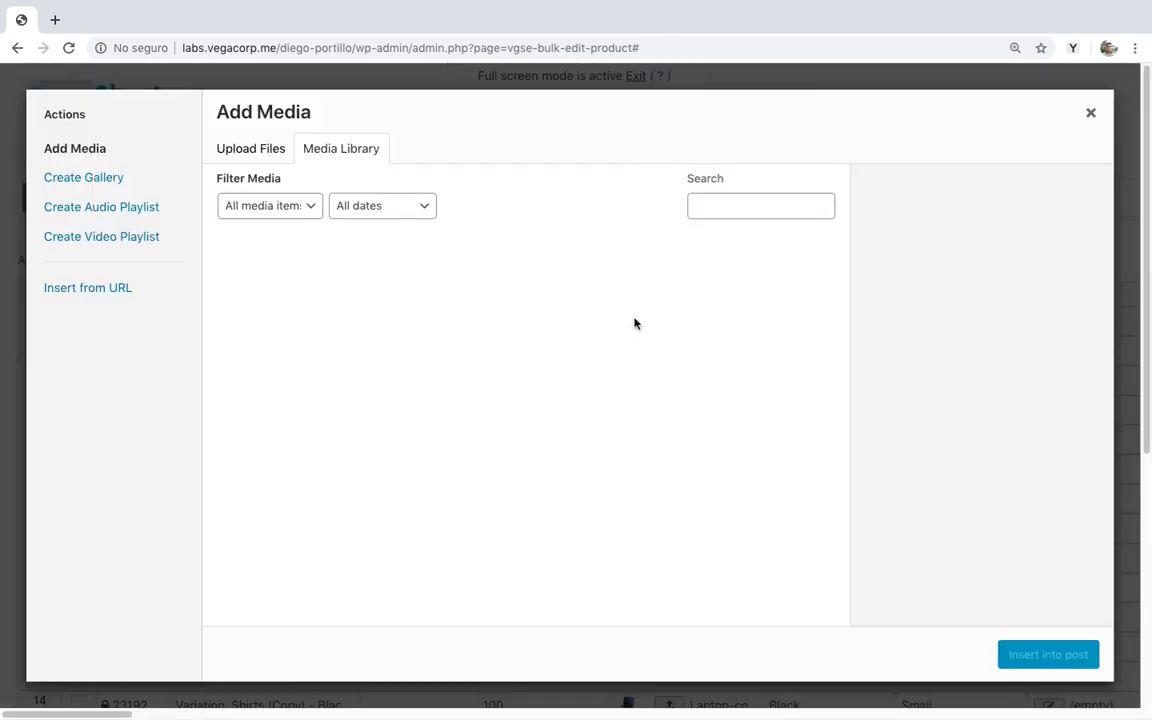
{"action": "left_click", "coordinate": [270, 290]}
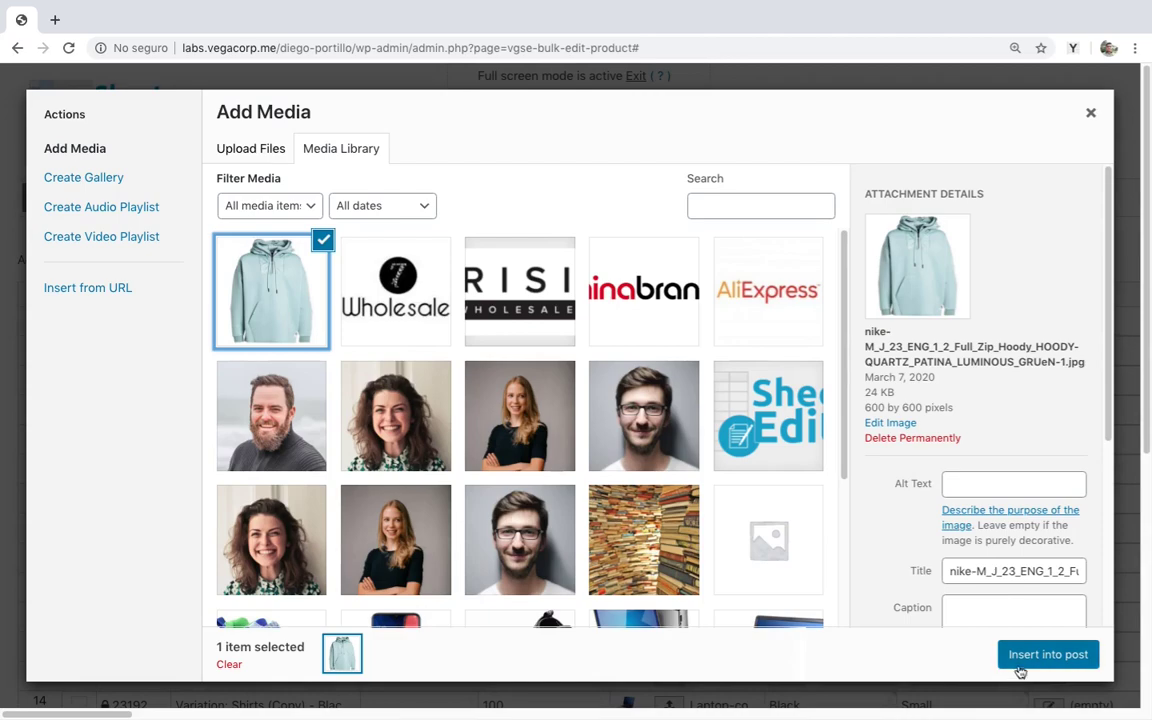
{"action": "left_click", "coordinate": [1022, 658]}
{"action": "left_click", "coordinate": [629, 350]}
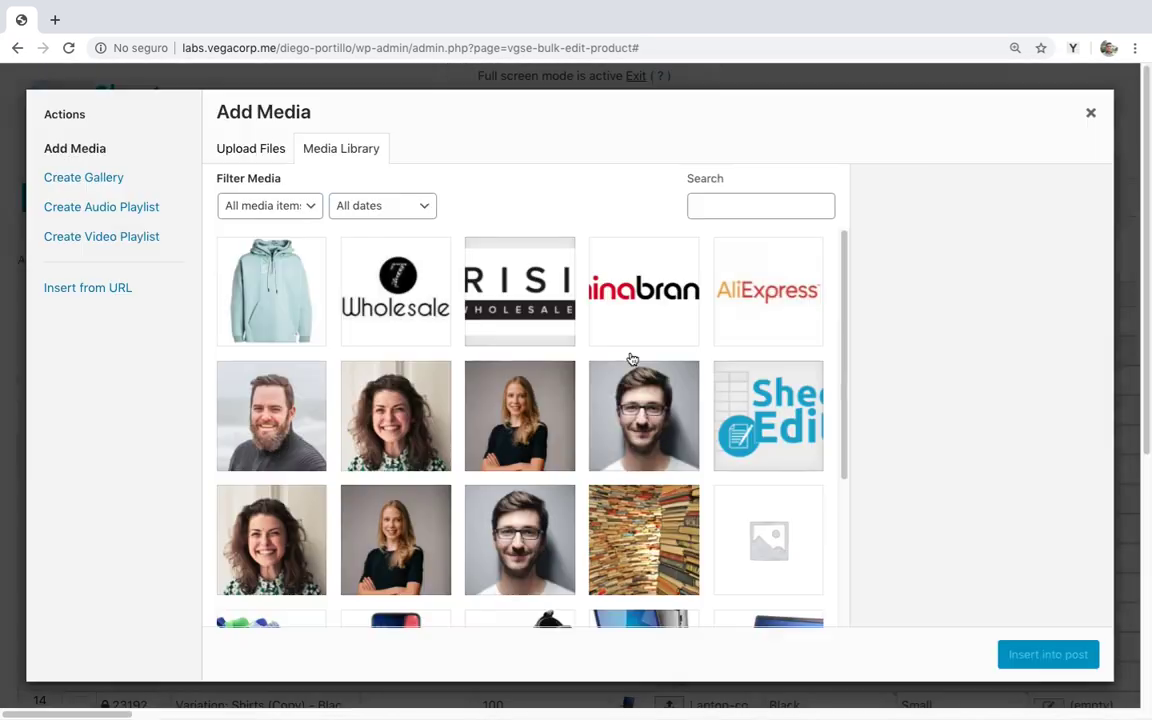
{"action": "left_click", "coordinate": [650, 425]}
{"action": "left_click", "coordinate": [1048, 654]}
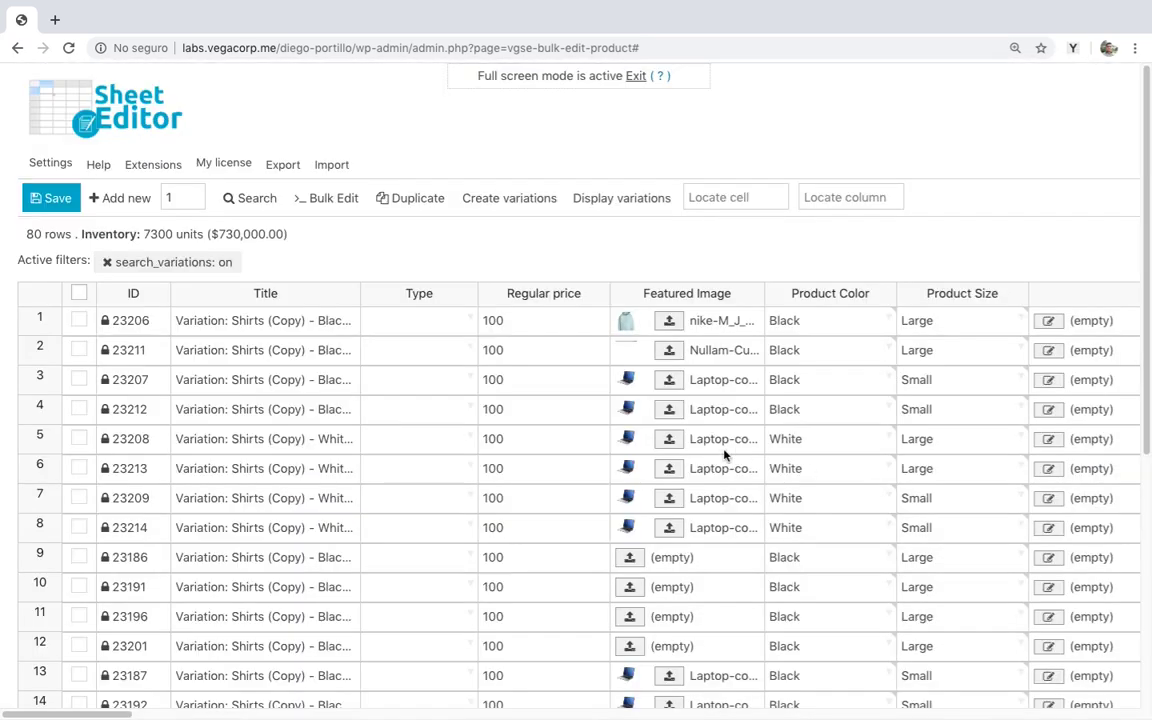
{"action": "left_click", "coordinate": [629, 557]}
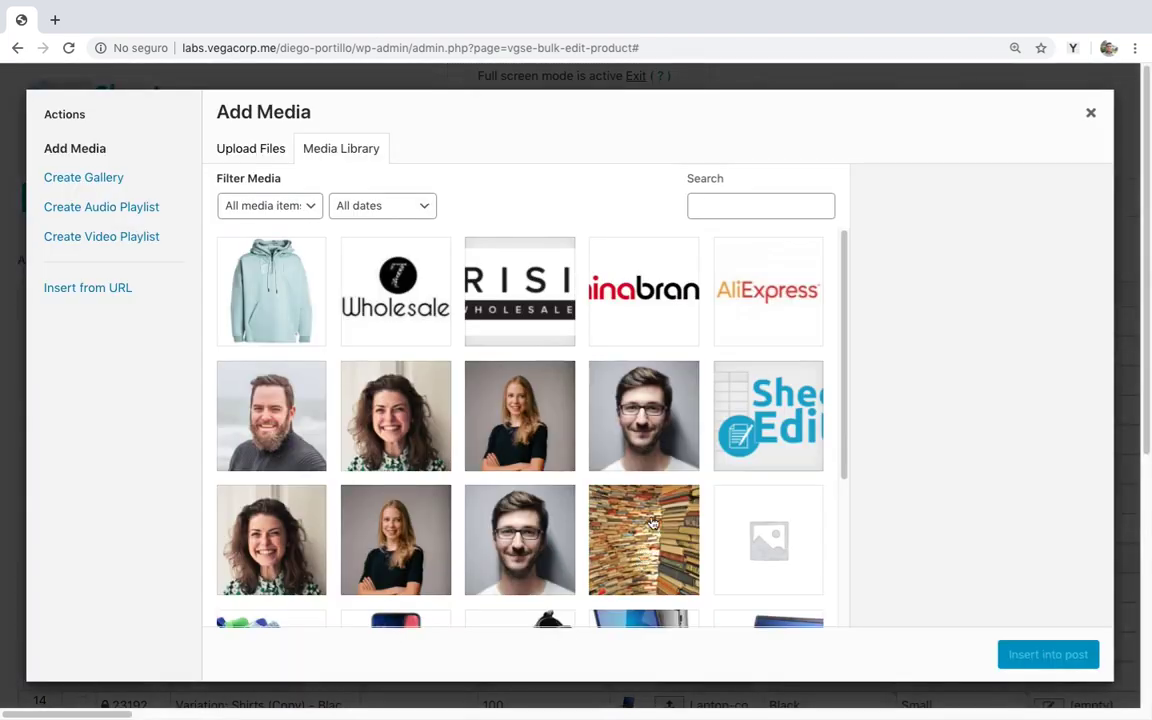
{"action": "left_click", "coordinate": [643, 535]}
{"action": "left_click", "coordinate": [1048, 654]}
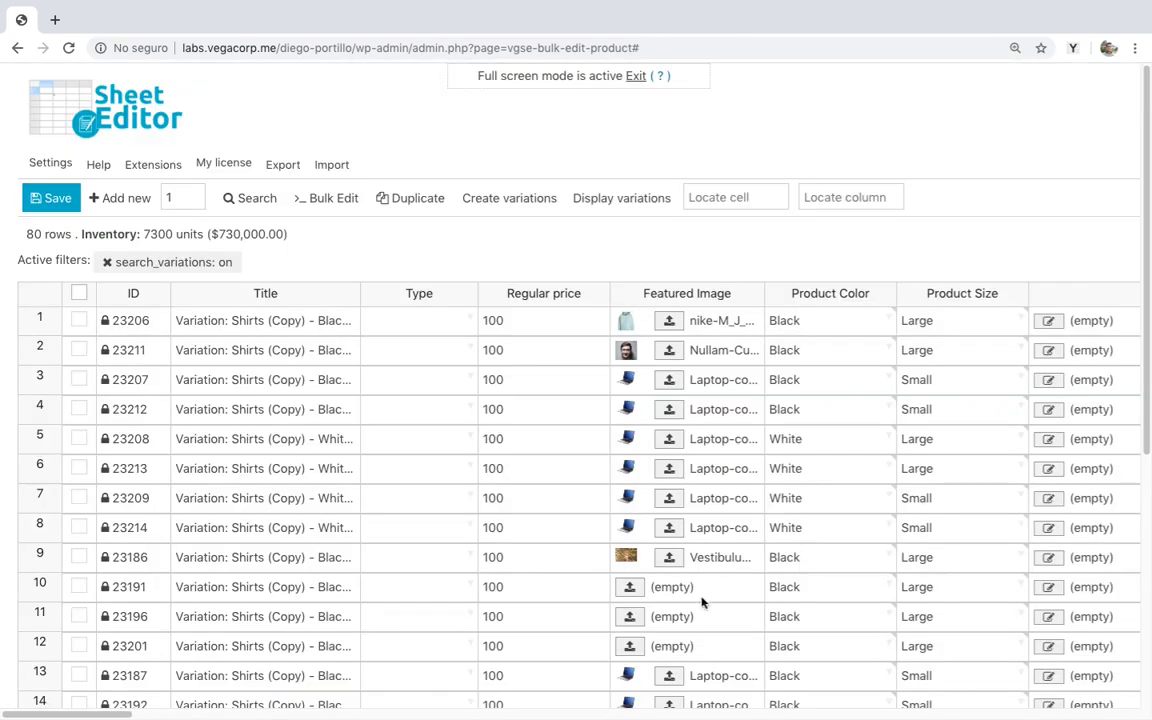
Set rows 10, 11 and 12 to woman's portrait, phone and colored shirts, then save.
{"action": "left_click", "coordinate": [629, 587]}
{"action": "left_click", "coordinate": [396, 540]}
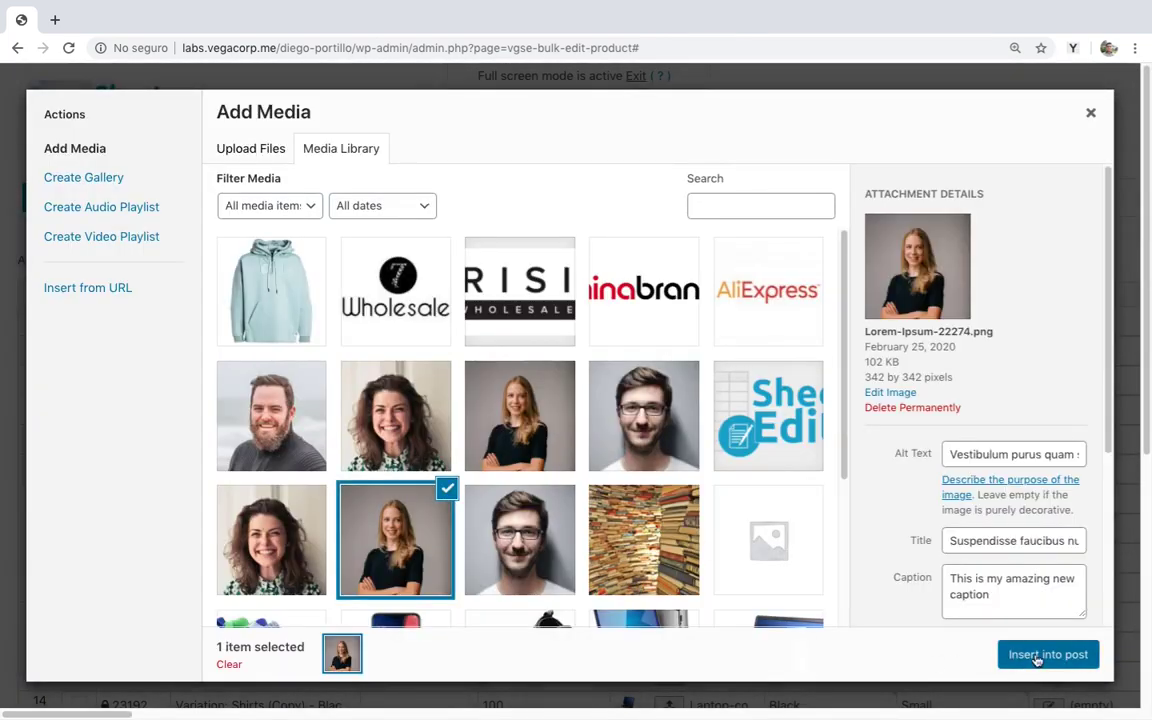
{"action": "left_click", "coordinate": [1024, 658]}
{"action": "left_click", "coordinate": [629, 601]}
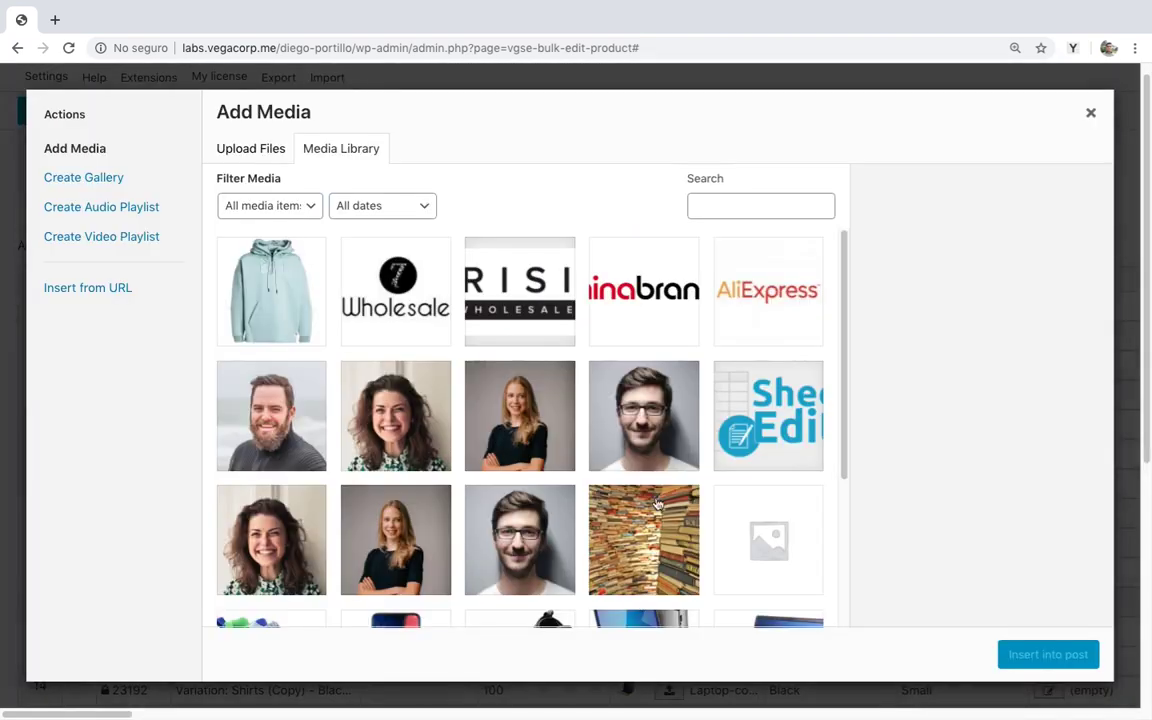
{"action": "left_click", "coordinate": [768, 415]}
{"action": "left_click", "coordinate": [790, 548]}
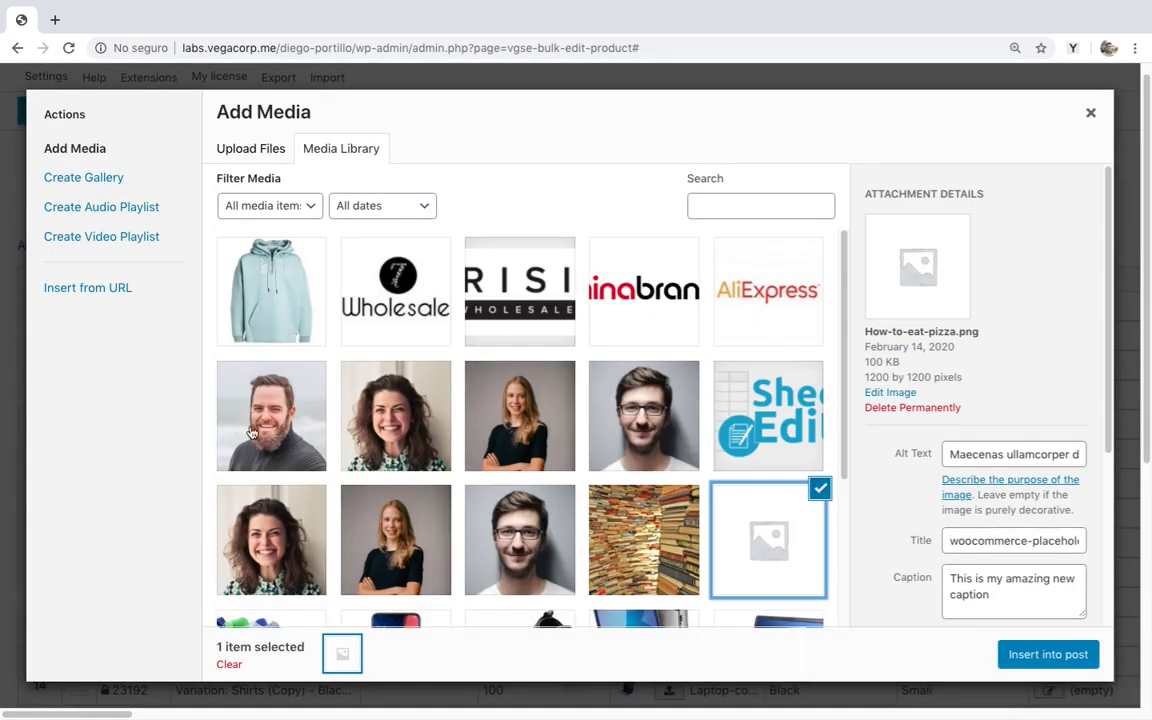
{"action": "scroll", "coordinate": [363, 441], "scroll_direction": "down", "scroll_amount": 3}
{"action": "left_click", "coordinate": [363, 441]}
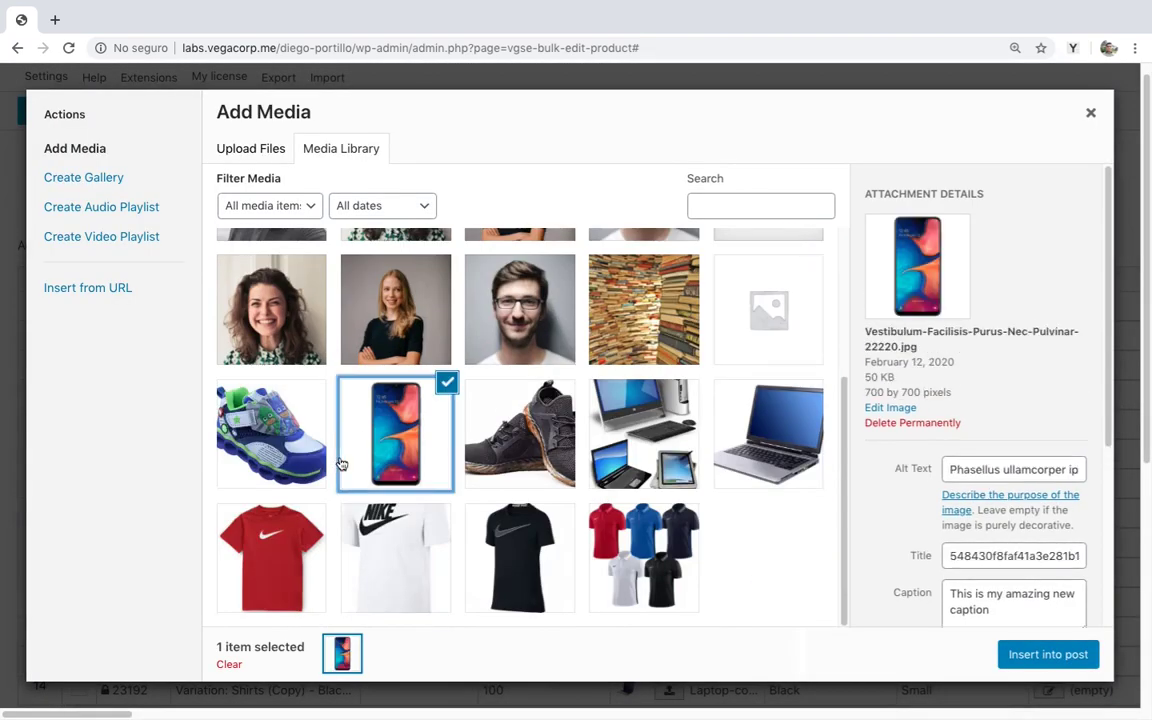
{"action": "left_click", "coordinate": [1041, 653]}
{"action": "left_click", "coordinate": [629, 638]}
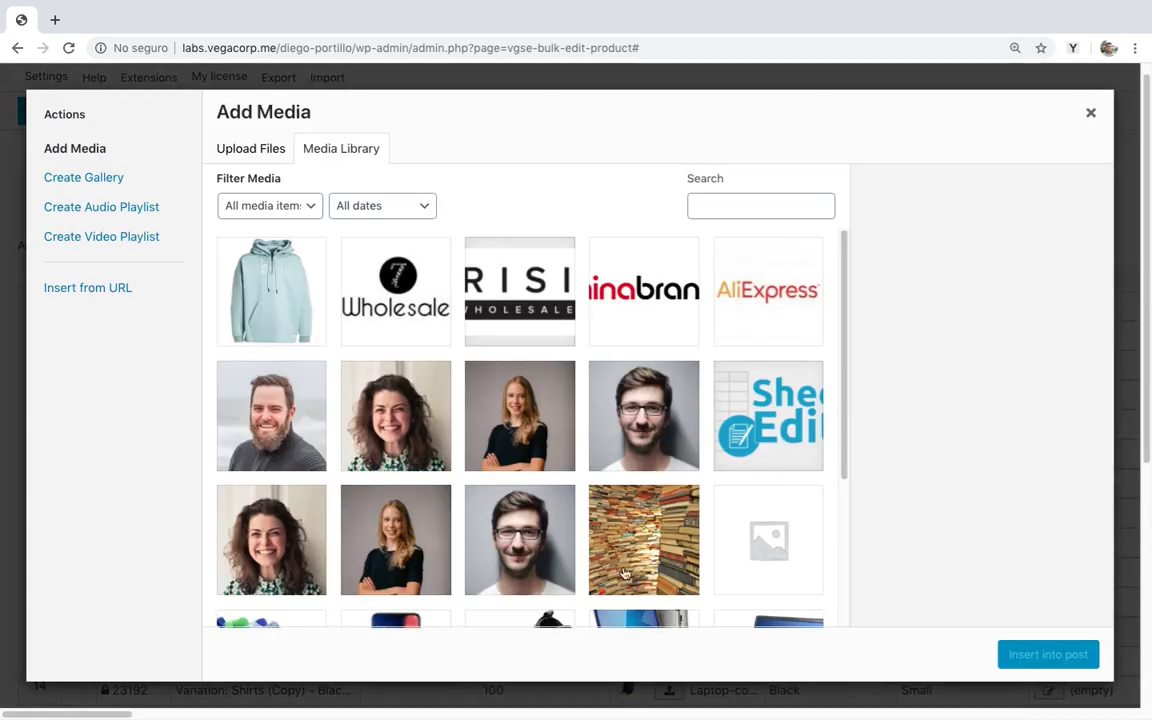
{"action": "scroll", "coordinate": [520, 420], "scroll_direction": "down", "scroll_amount": 5}
{"action": "left_click", "coordinate": [644, 558]}
{"action": "left_click", "coordinate": [1018, 651]}
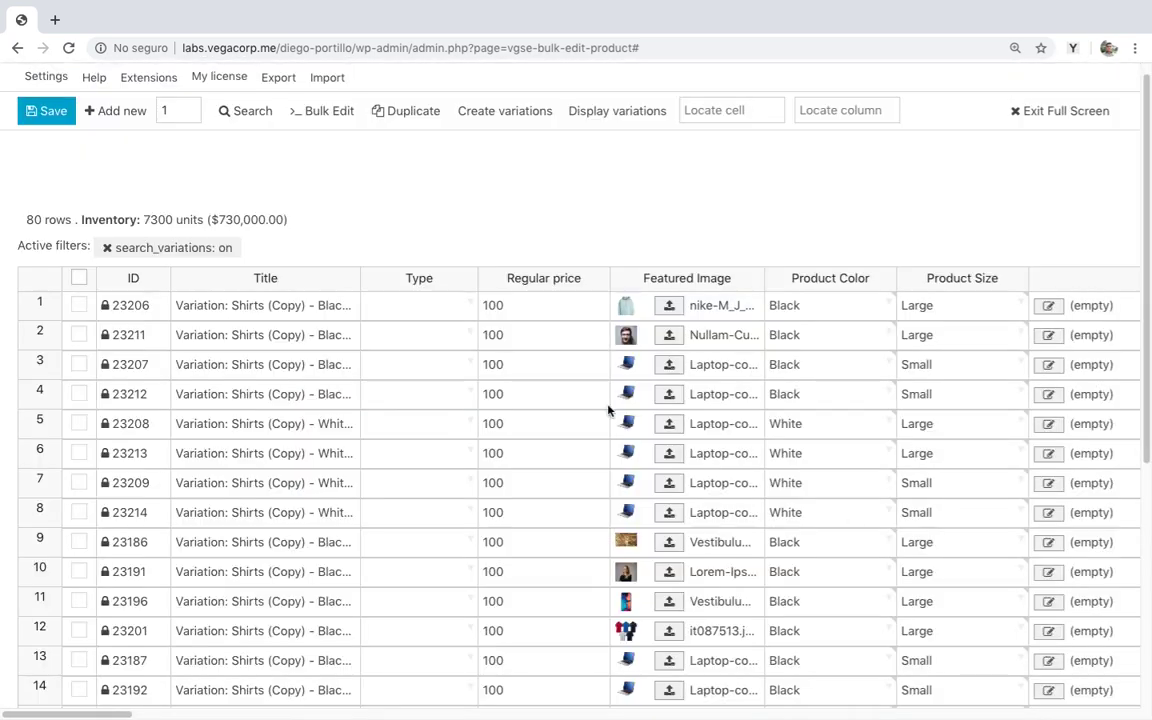
{"action": "left_click", "coordinate": [58, 116]}
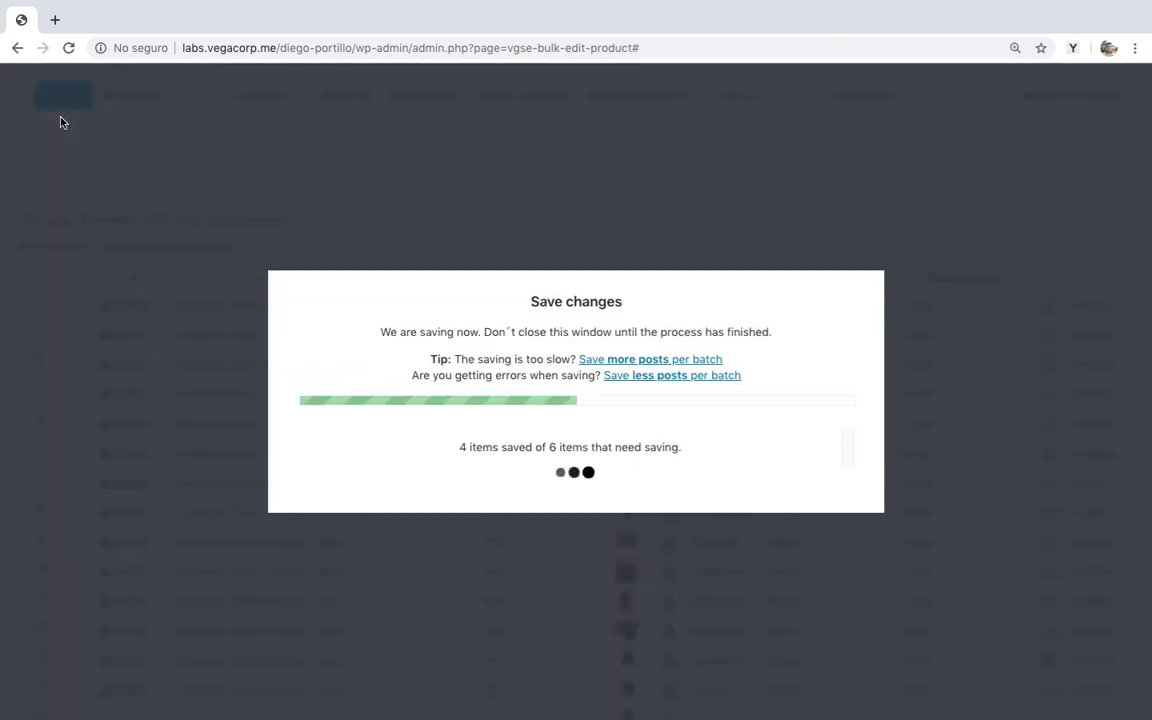
Close the finished Save changes dialog once all six image changes are saved.
{"action": "left_click", "coordinate": [600, 457]}
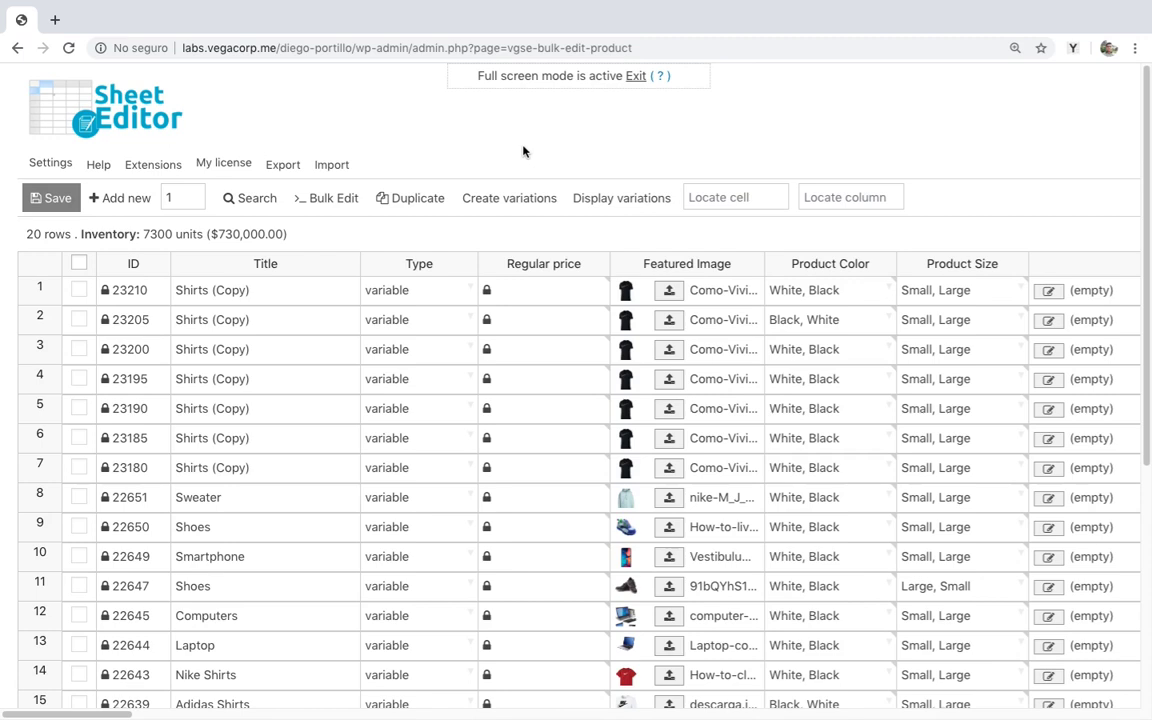
Start a bulk edit whose rows come from a 'shirt' keyword search including variations.
{"action": "left_click", "coordinate": [333, 197]}
{"action": "left_click", "coordinate": [465, 225]}
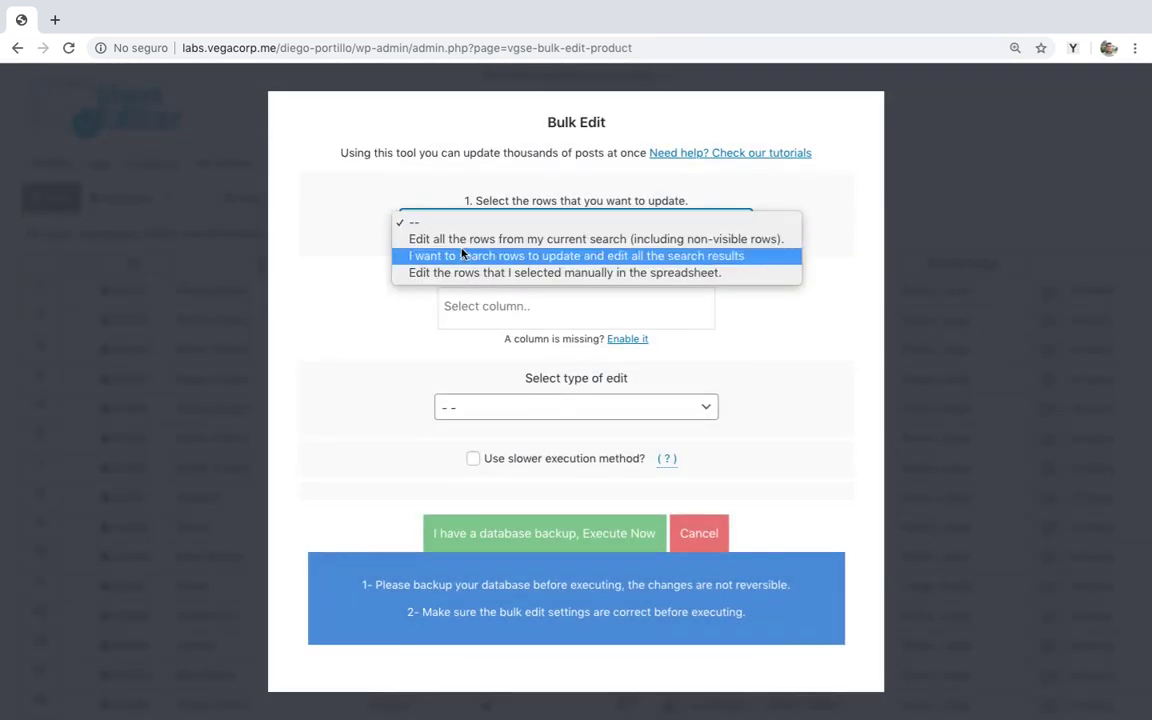
{"action": "left_click", "coordinate": [463, 255]}
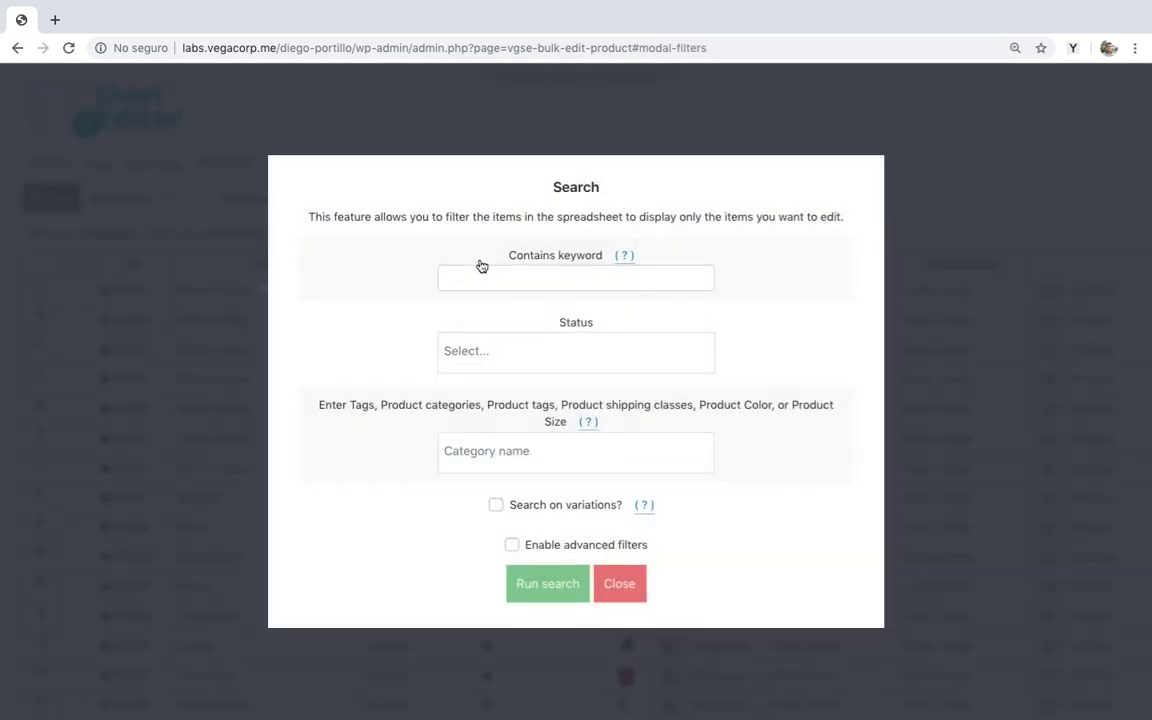
{"action": "left_click", "coordinate": [494, 270]}
{"action": "type", "text": "shirt"}
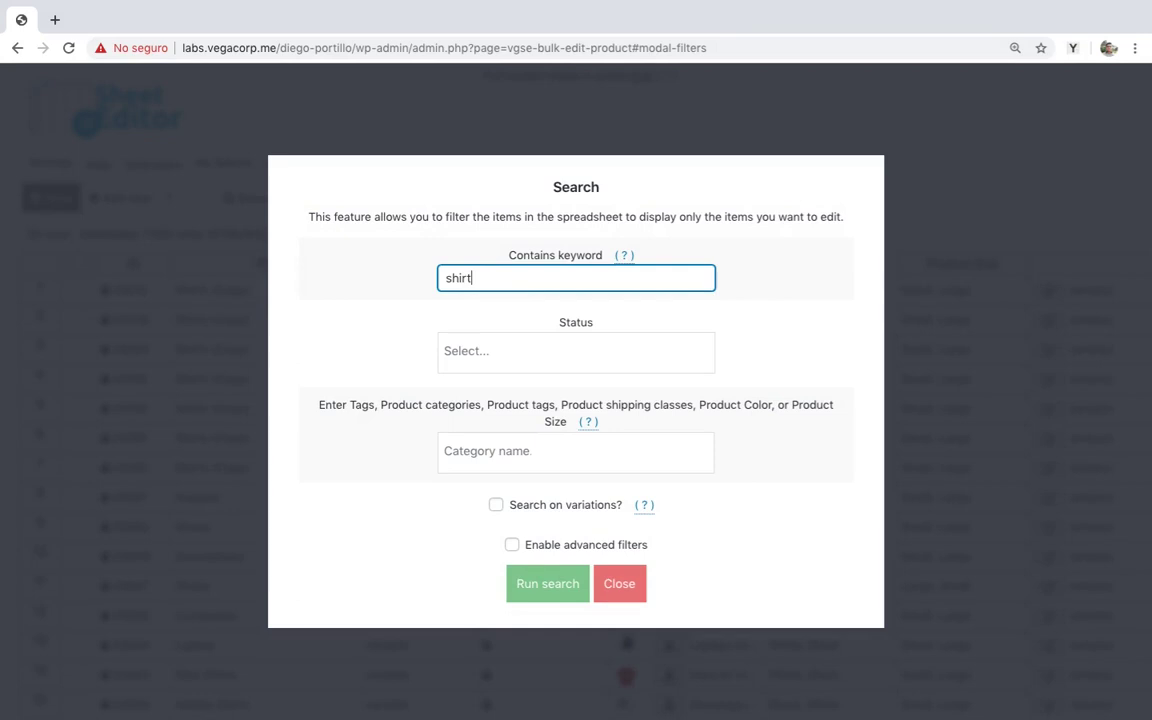
{"action": "left_click", "coordinate": [496, 506]}
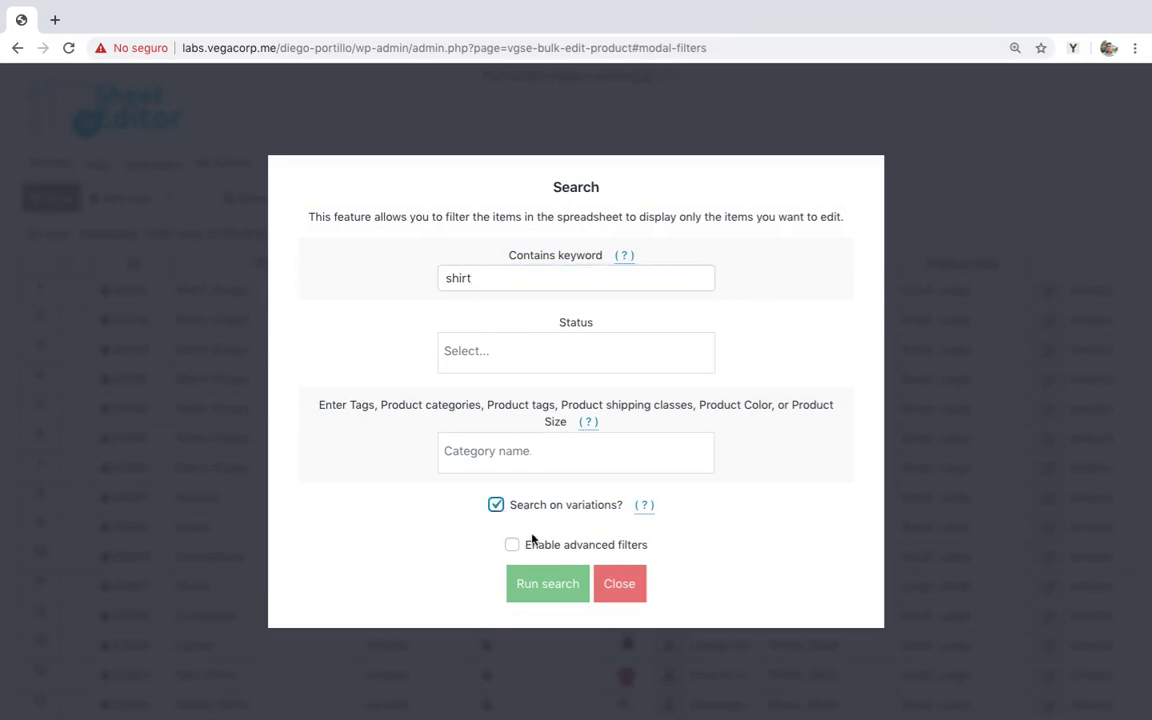
{"action": "left_click", "coordinate": [549, 582]}
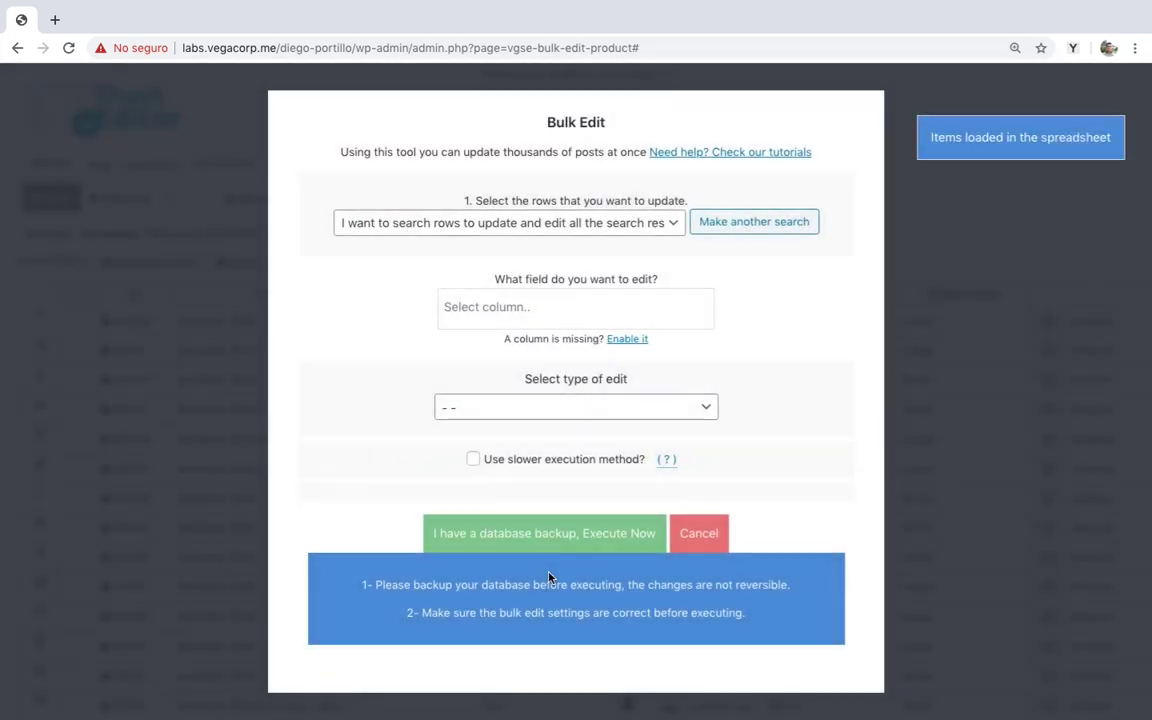
Bulk-set Featured Image to the stacked-books picture on the shirt results, updating 43 items.
{"action": "left_click", "coordinate": [548, 314]}
{"action": "type", "text": "featu"}
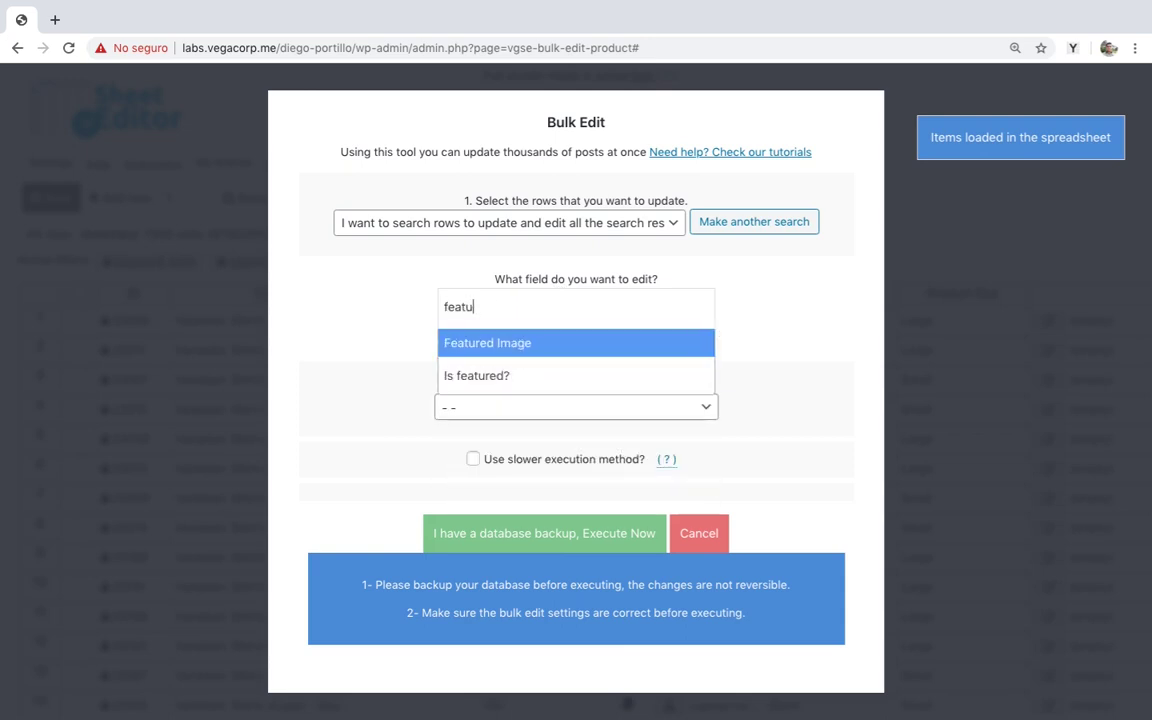
{"action": "left_click", "coordinate": [558, 345]}
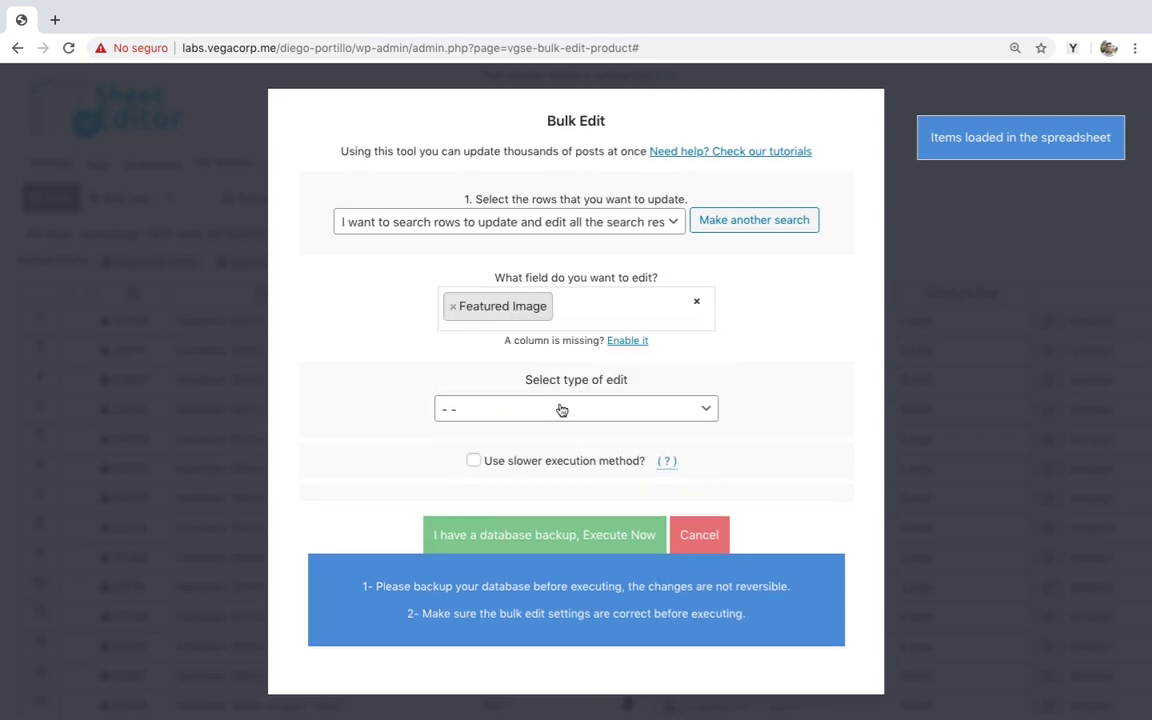
{"action": "left_click", "coordinate": [558, 407]}
{"action": "left_click", "coordinate": [555, 428]}
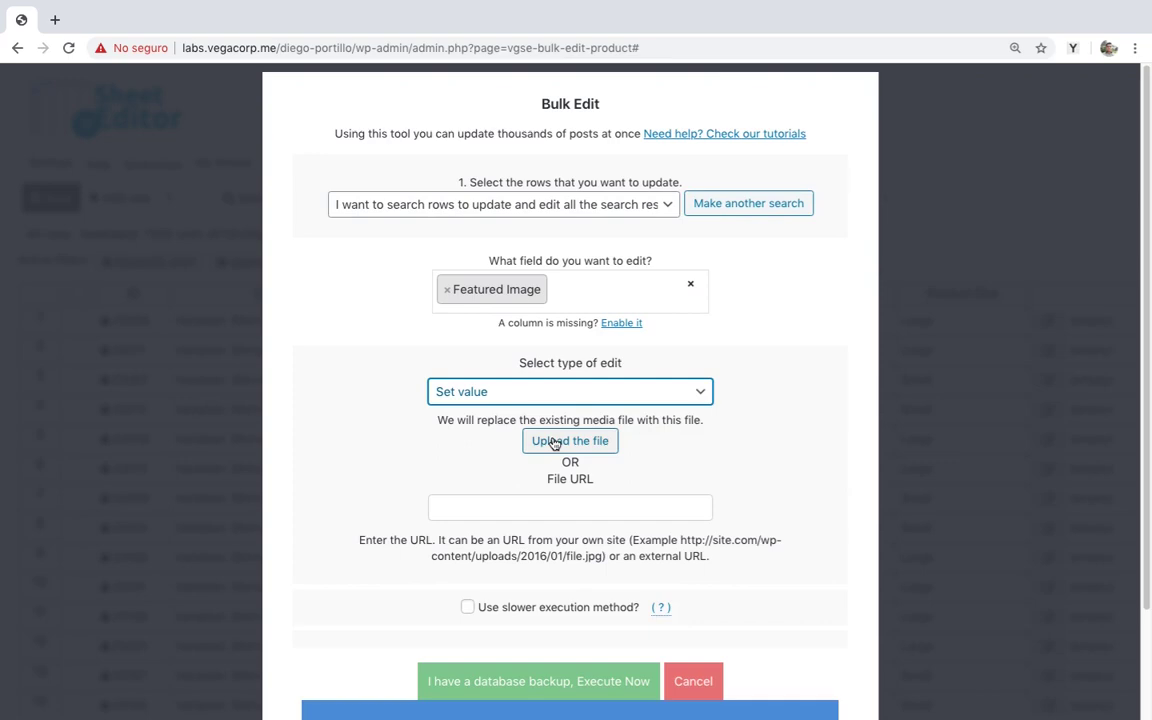
{"action": "left_click", "coordinate": [555, 443]}
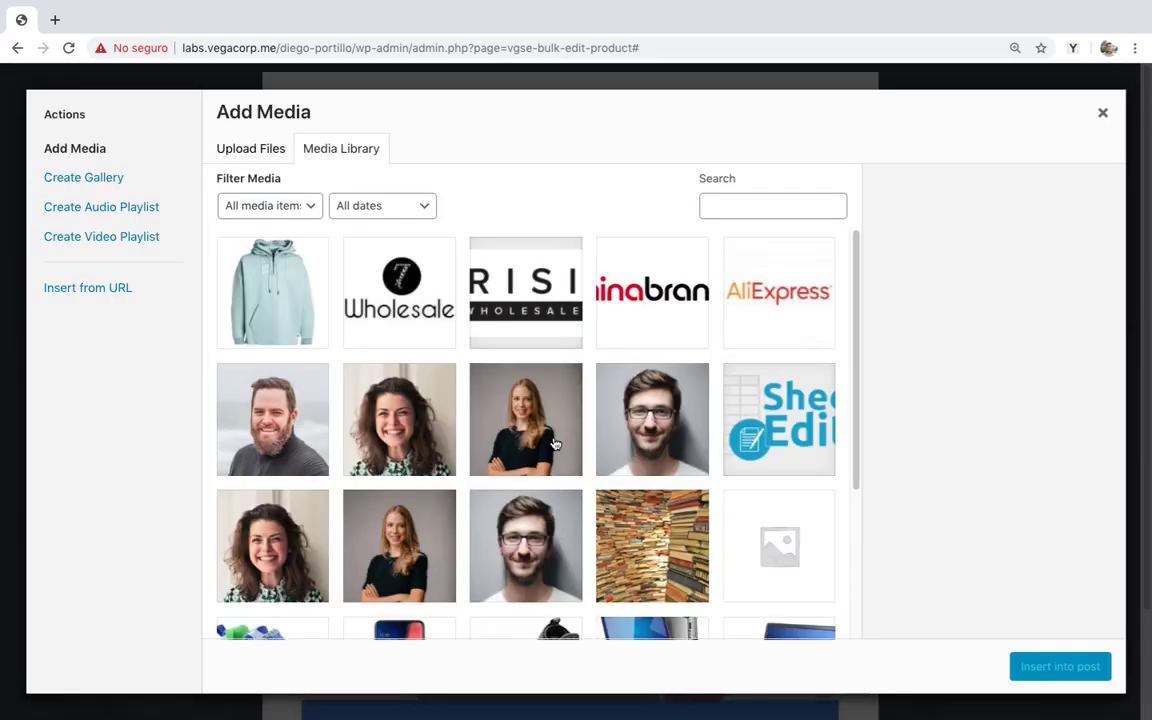
{"action": "left_click", "coordinate": [652, 546]}
{"action": "left_click", "coordinate": [1018, 663]}
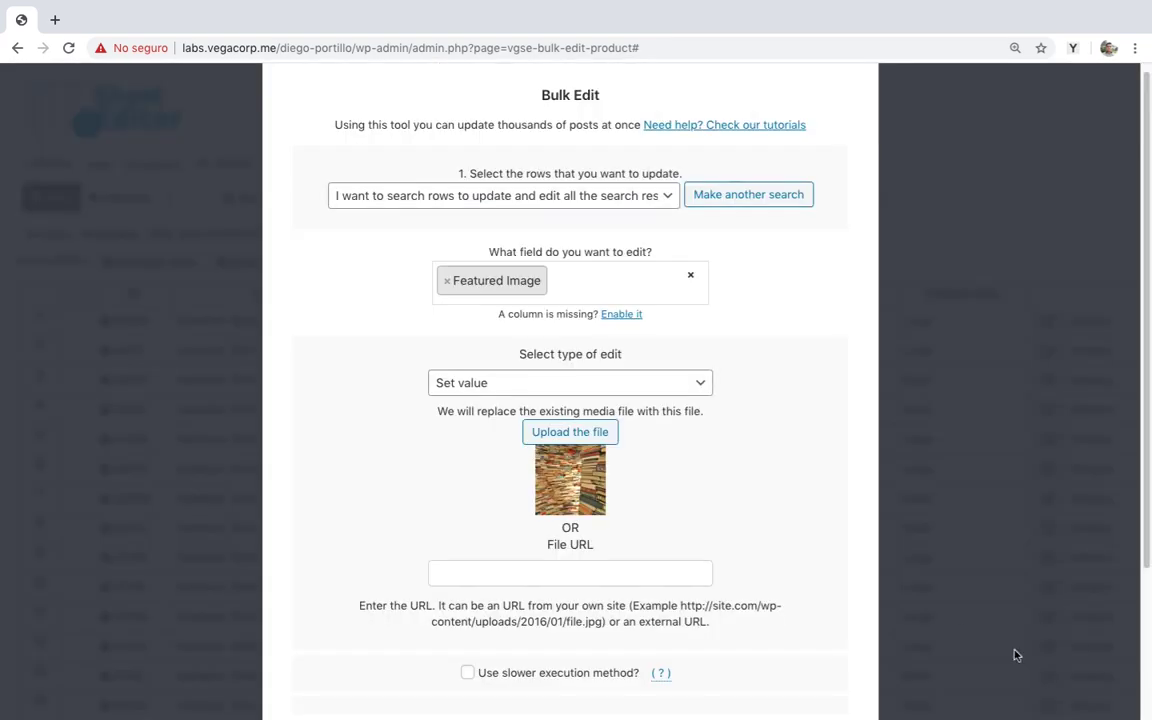
{"action": "scroll", "coordinate": [727, 526], "scroll_direction": "down", "scroll_amount": 2}
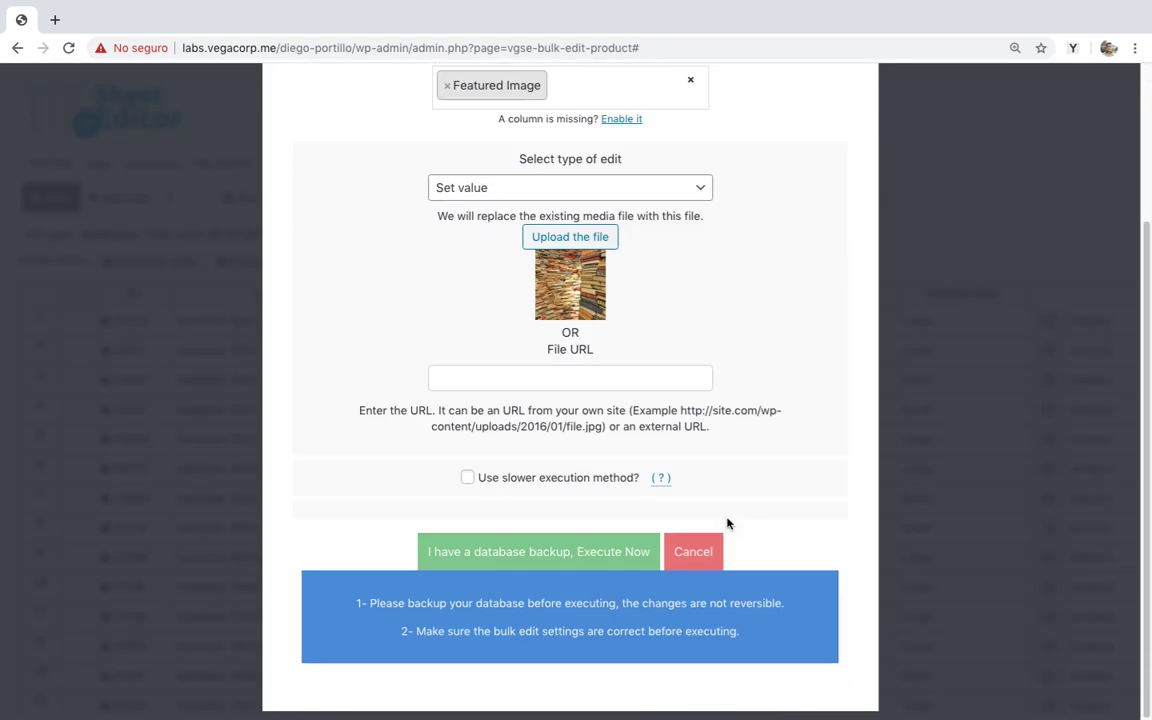
{"action": "left_click", "coordinate": [628, 551]}
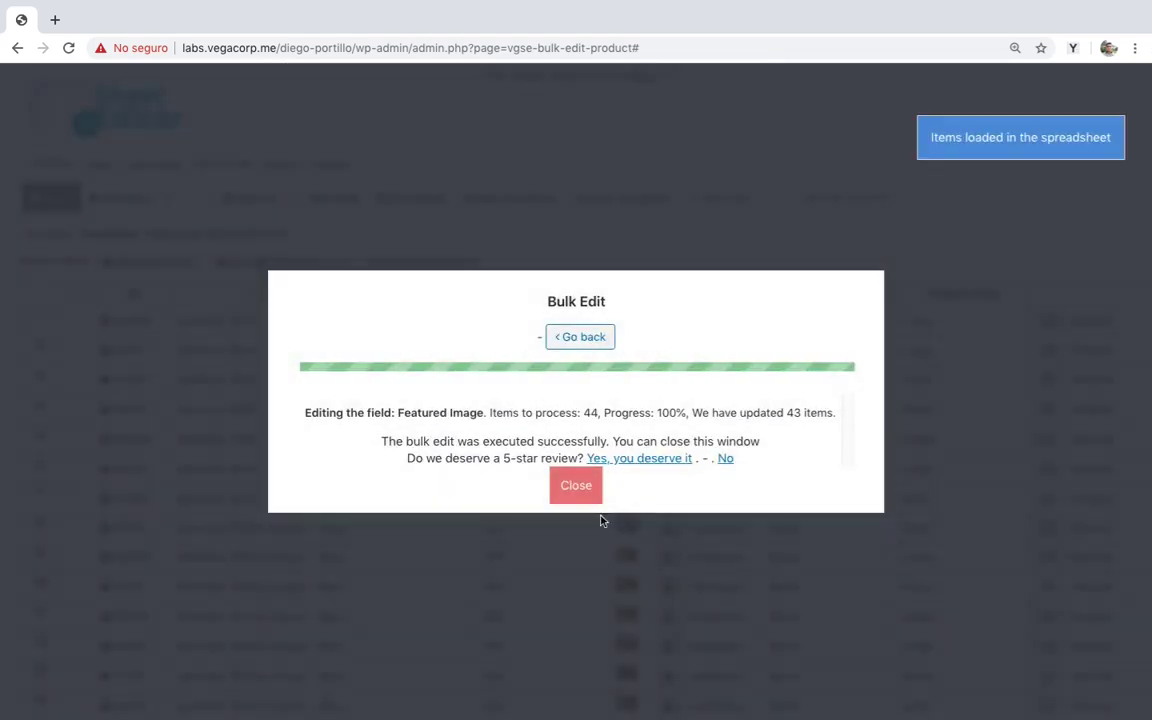
Close the bulk edit summary and remove the 'keyword: shirt' filter.
{"action": "left_click", "coordinate": [589, 485]}
{"action": "left_click", "coordinate": [745, 296]}
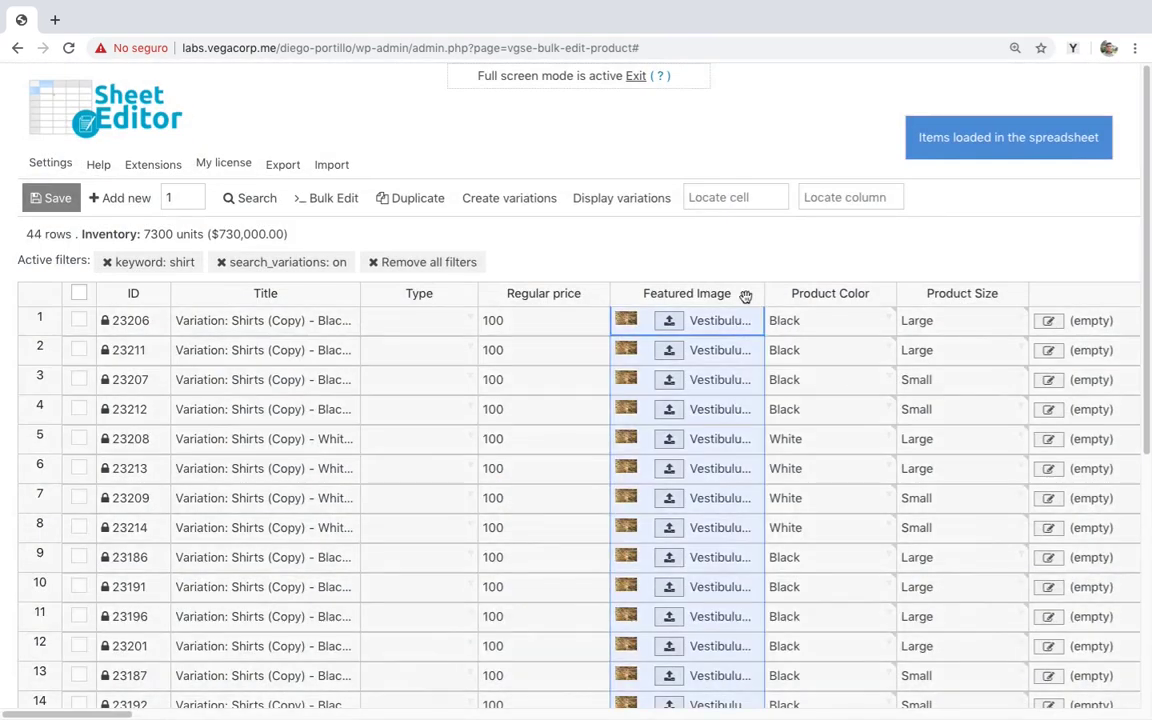
{"action": "left_click", "coordinate": [106, 261]}
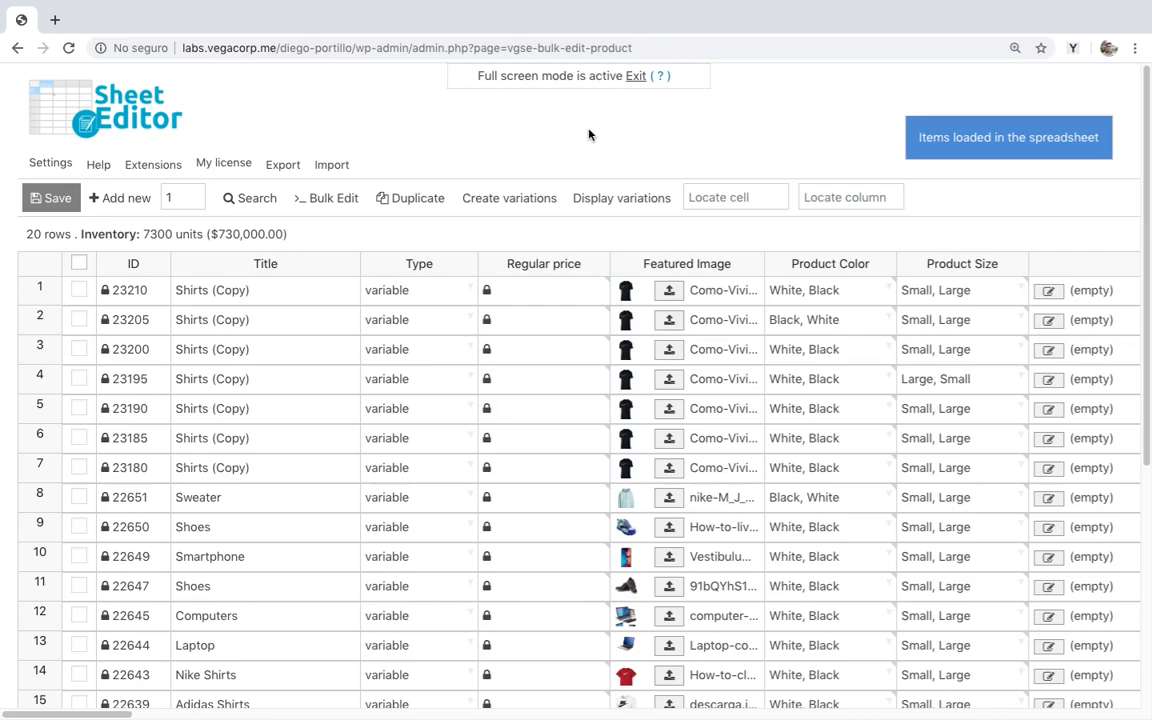
Start a bulk edit searching My Category rows with variations included.
{"action": "left_click", "coordinate": [312, 198]}
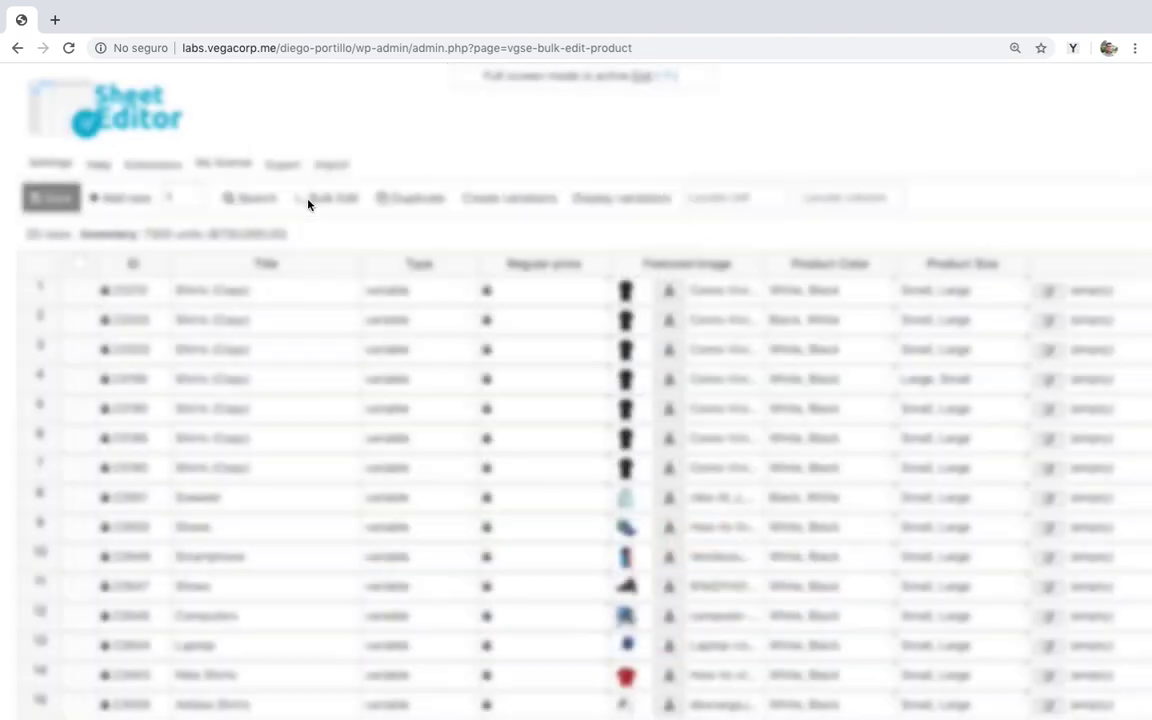
{"action": "left_click", "coordinate": [490, 226]}
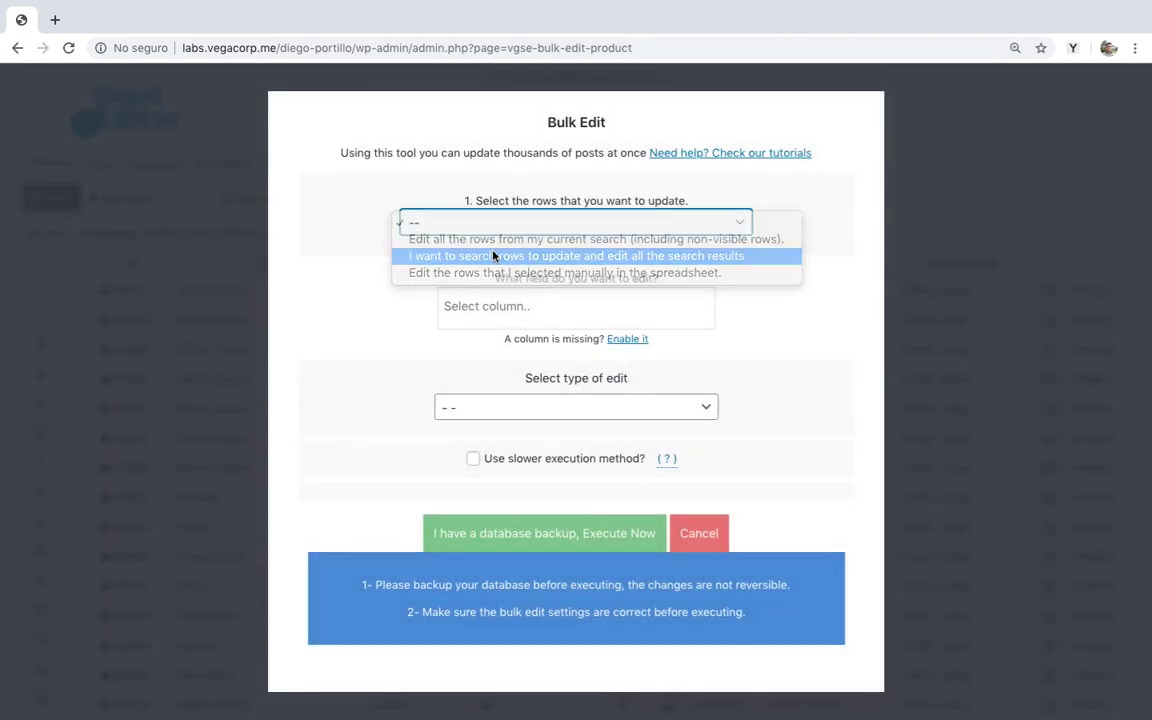
{"action": "left_click", "coordinate": [493, 254]}
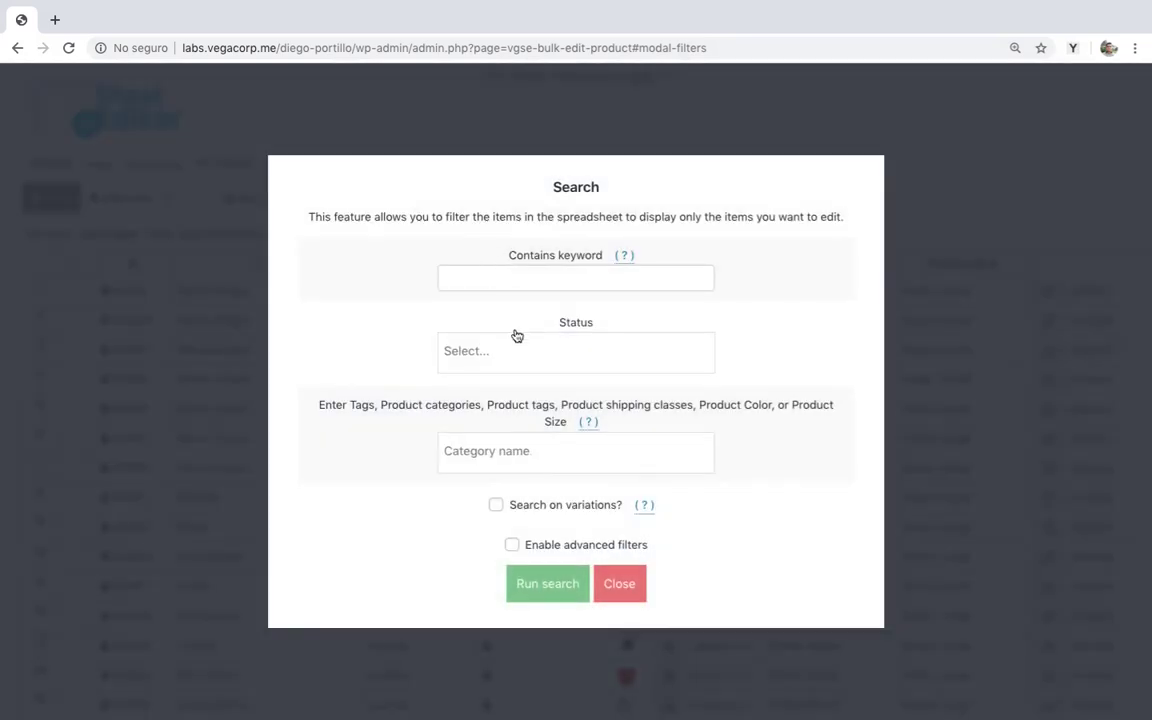
{"action": "left_click", "coordinate": [518, 450]}
{"action": "type", "text": "my cat"}
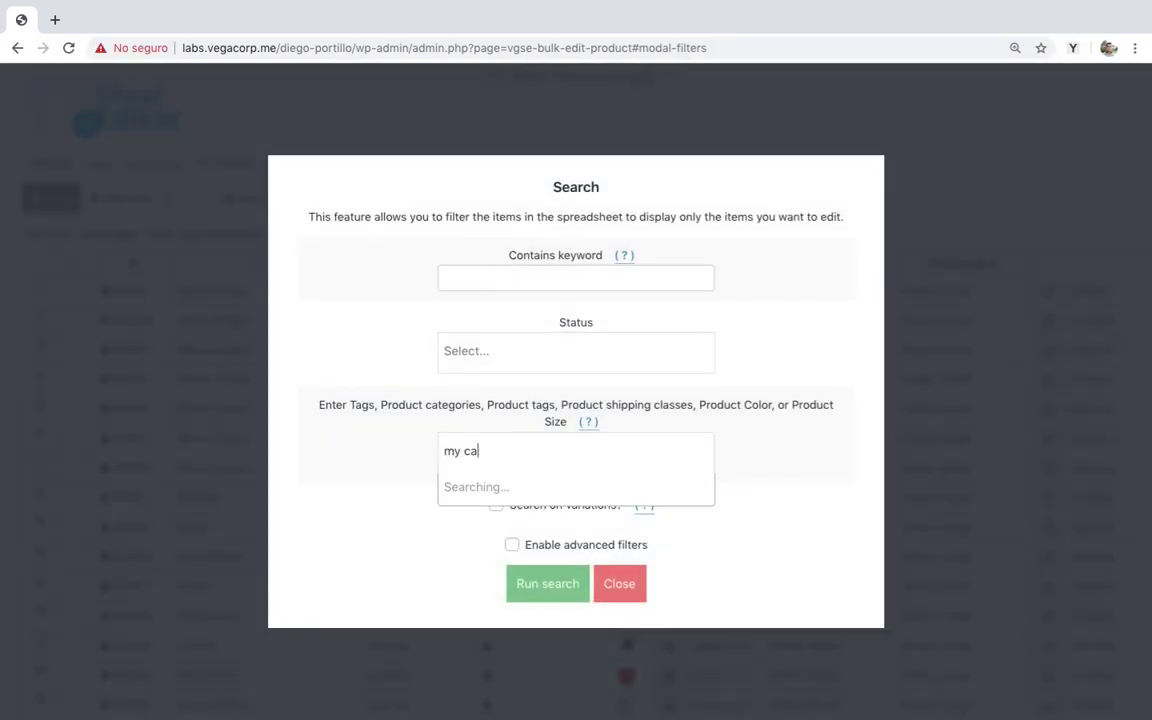
{"action": "left_click", "coordinate": [525, 484]}
{"action": "left_click", "coordinate": [495, 508]}
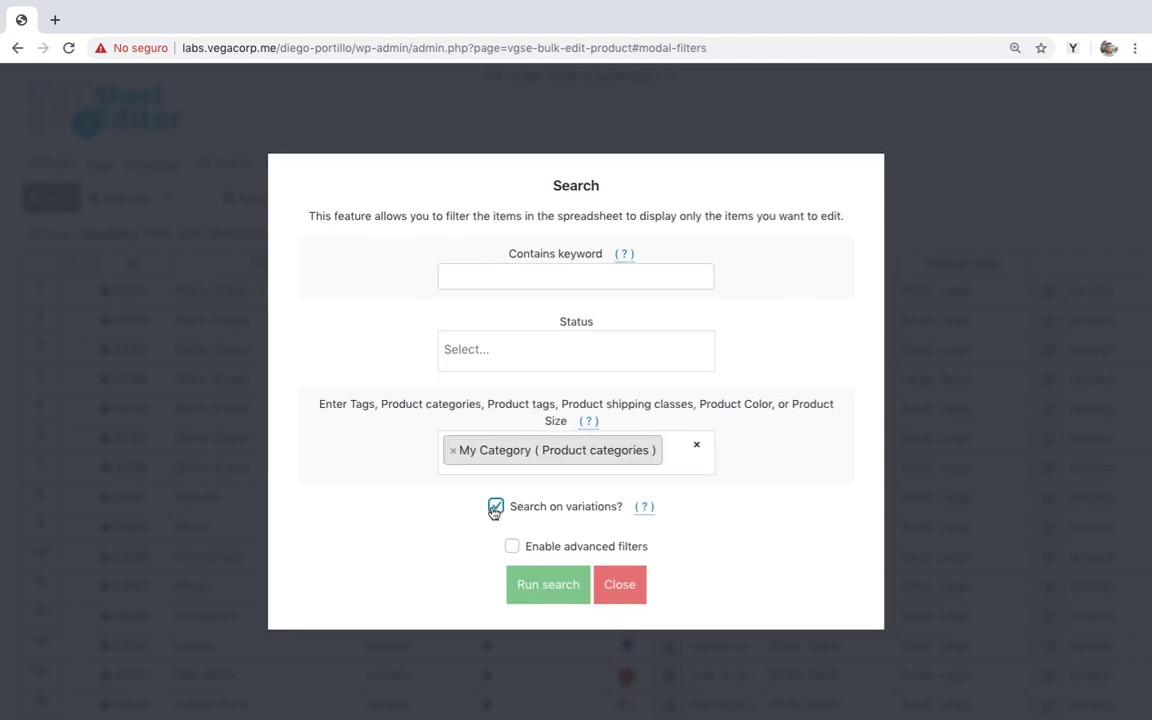
{"action": "left_click", "coordinate": [561, 584]}
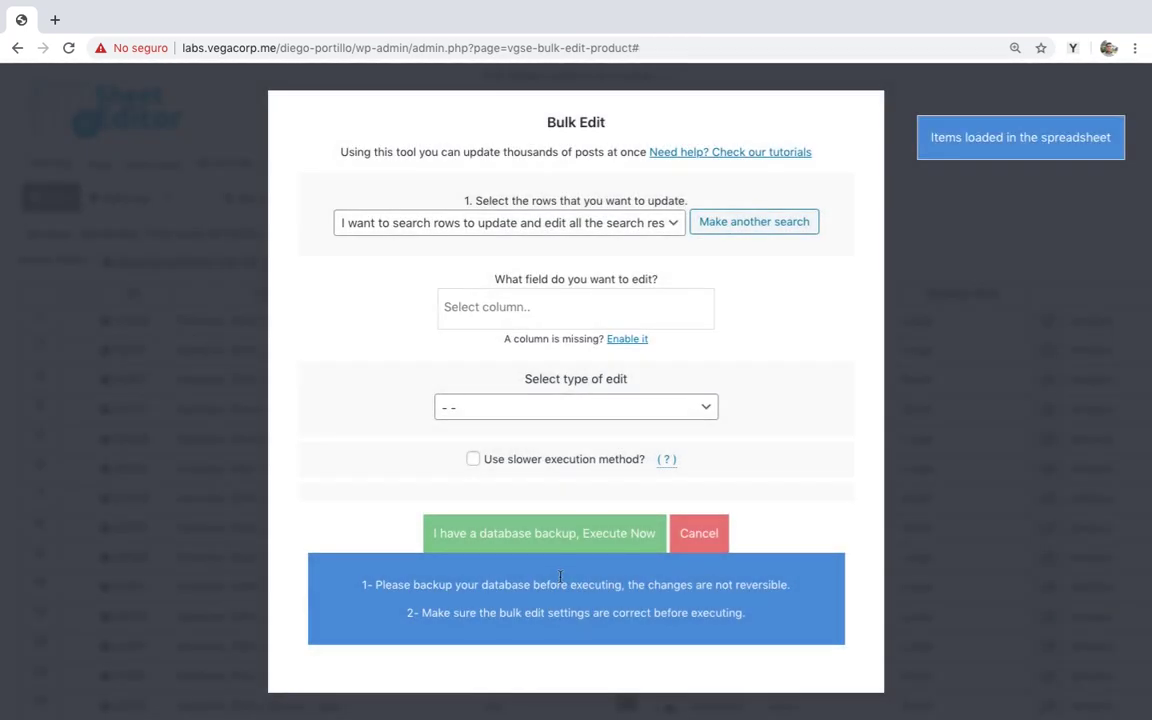
Bulk-set Featured Image to the computer-laptop picture on the 80 variations.
{"action": "left_click", "coordinate": [563, 311]}
{"action": "type", "text": "feat"}
{"action": "left_click", "coordinate": [553, 343]}
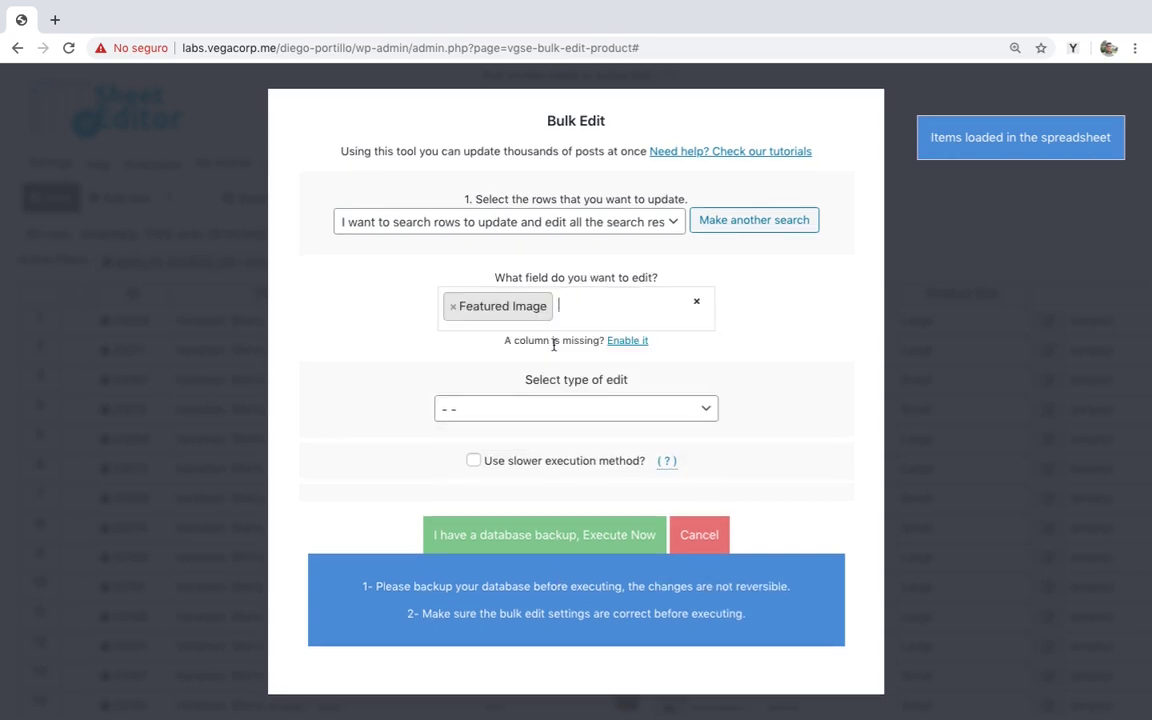
{"action": "left_click", "coordinate": [563, 407]}
{"action": "left_click", "coordinate": [558, 424]}
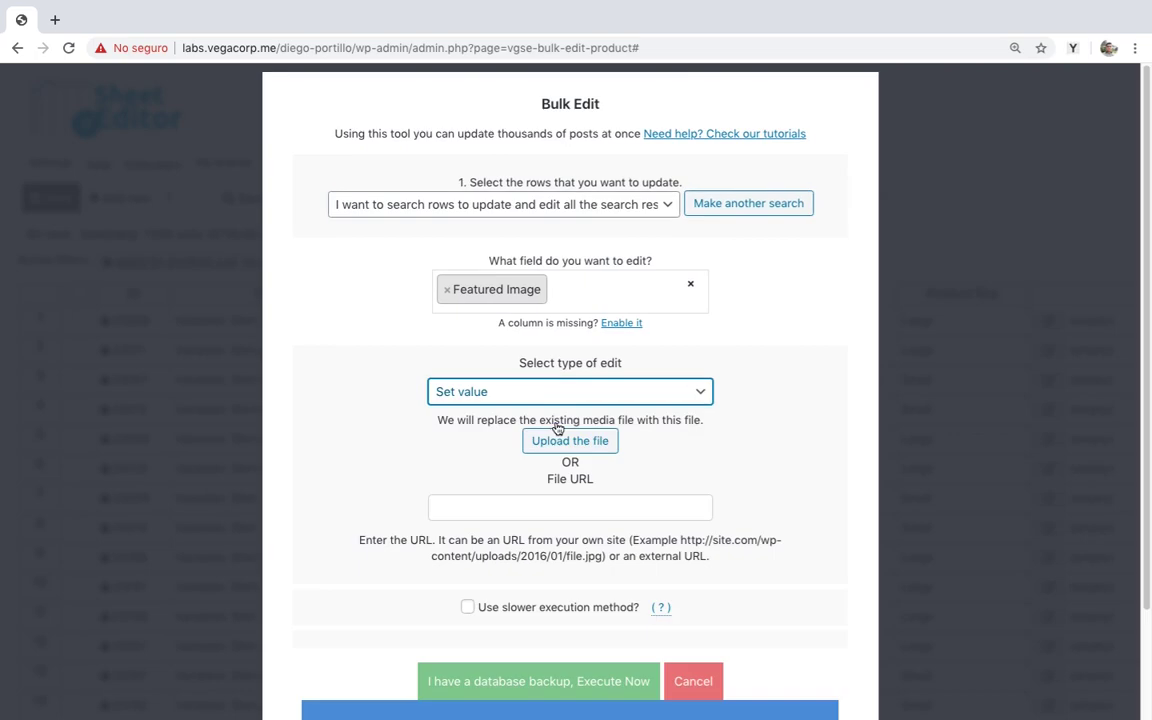
{"action": "left_click", "coordinate": [566, 440]}
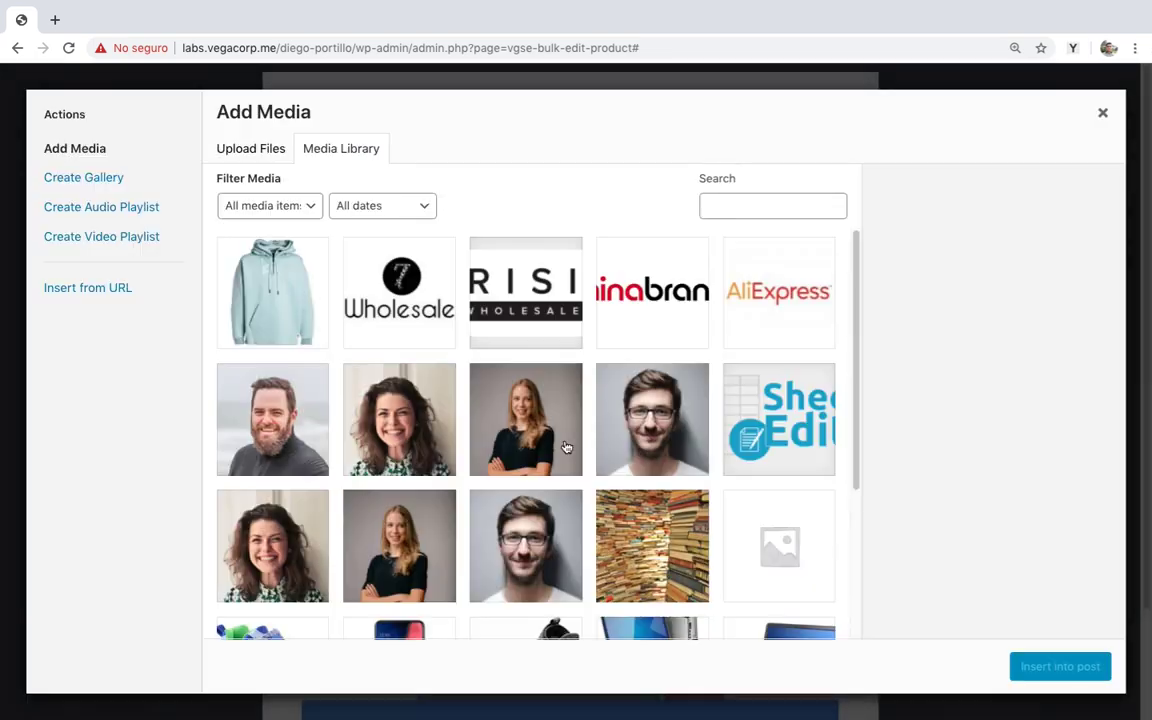
{"action": "scroll", "coordinate": [566, 447], "scroll_direction": "down", "scroll_amount": 1}
{"action": "left_click", "coordinate": [644, 602]}
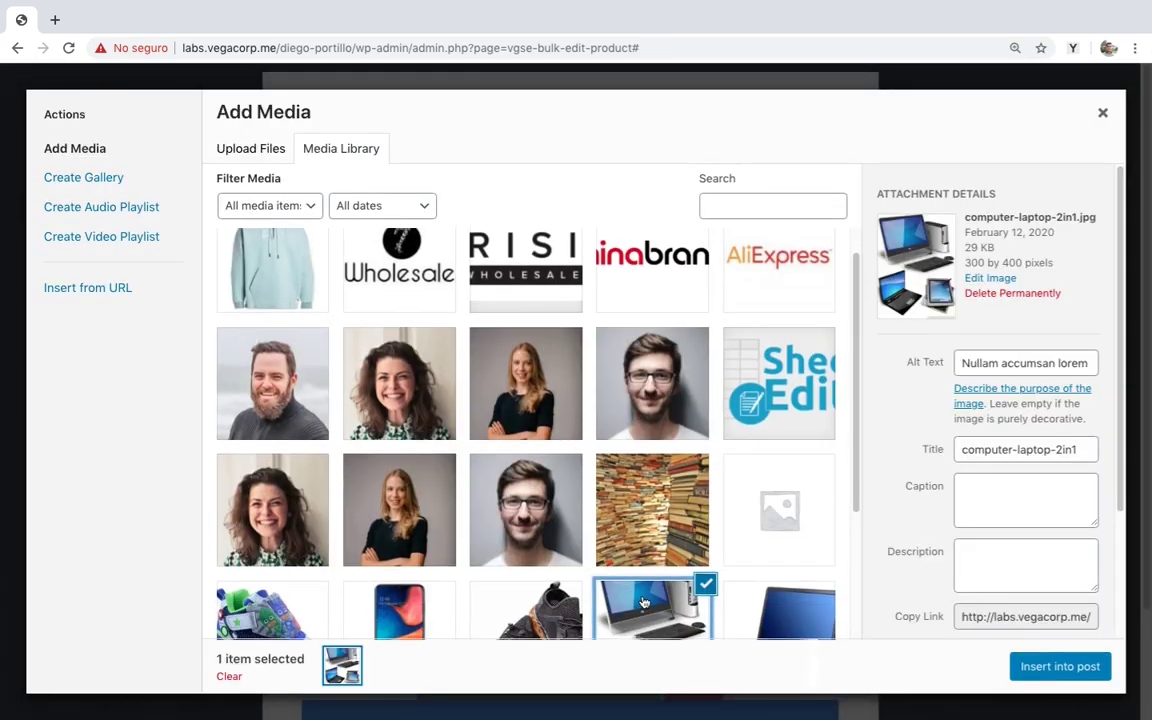
{"action": "left_click", "coordinate": [1060, 664]}
{"action": "scroll", "coordinate": [815, 555], "scroll_direction": "down", "scroll_amount": 1}
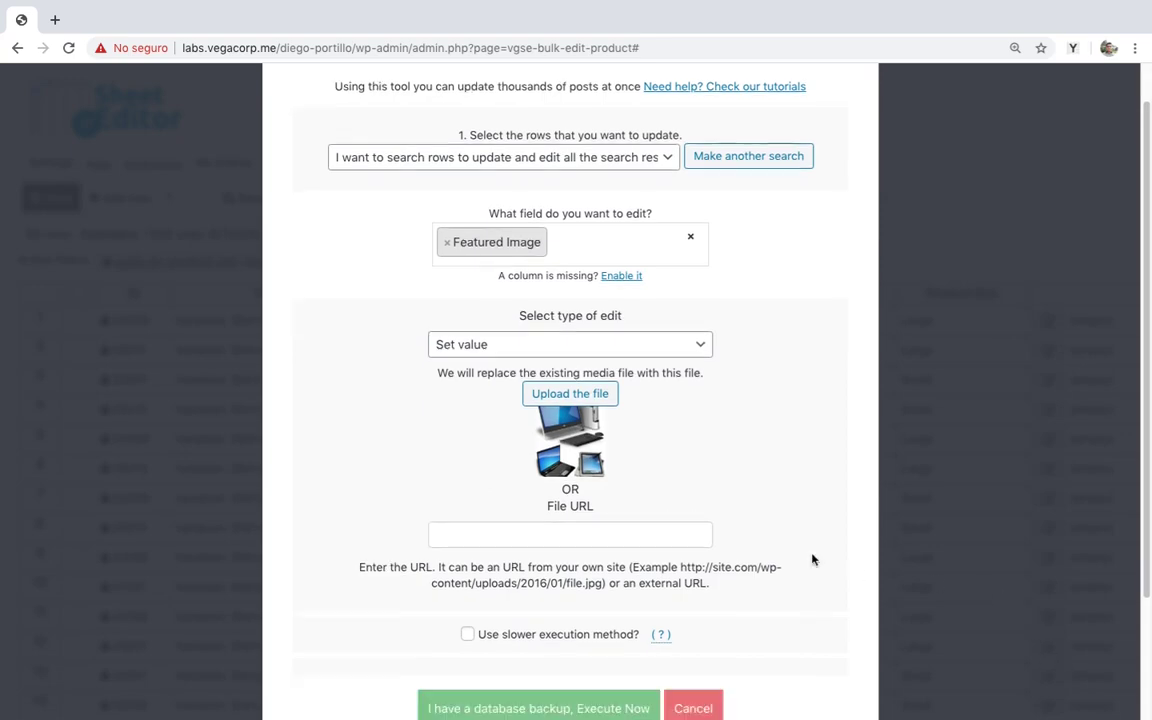
{"action": "scroll", "coordinate": [813, 560], "scroll_direction": "down", "scroll_amount": 2}
{"action": "left_click", "coordinate": [612, 584]}
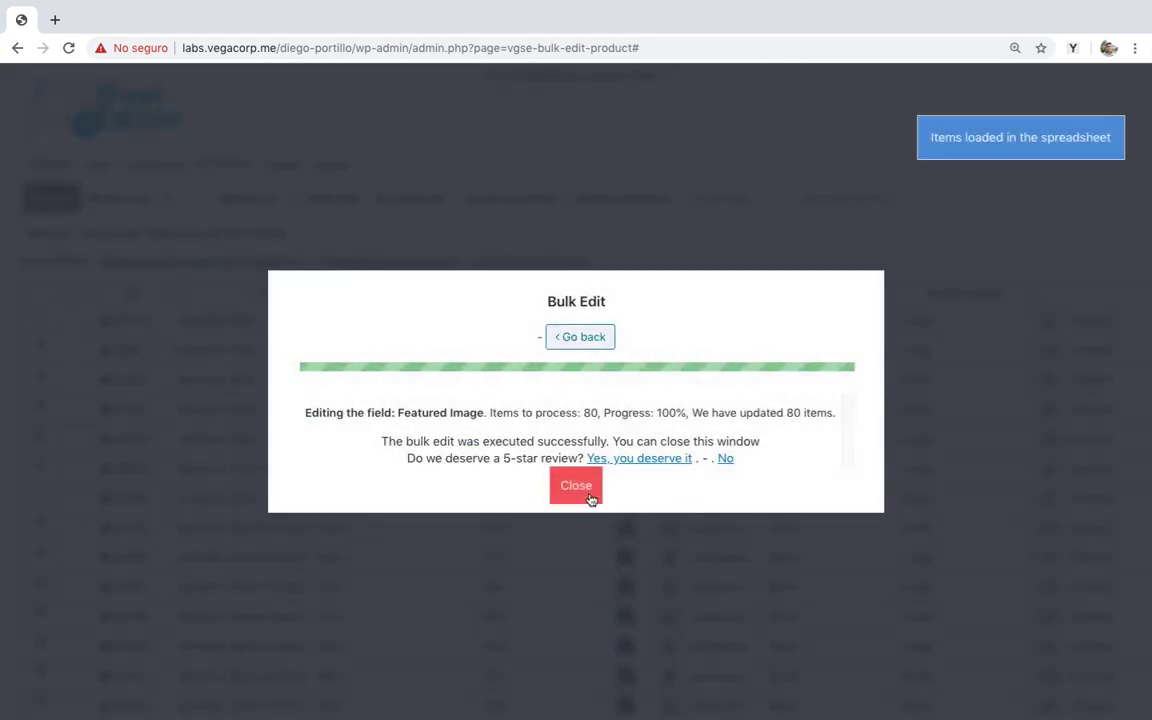
Close the summary and check the new images down the Featured Image column.
{"action": "left_click", "coordinate": [590, 497]}
{"action": "left_click", "coordinate": [728, 333]}
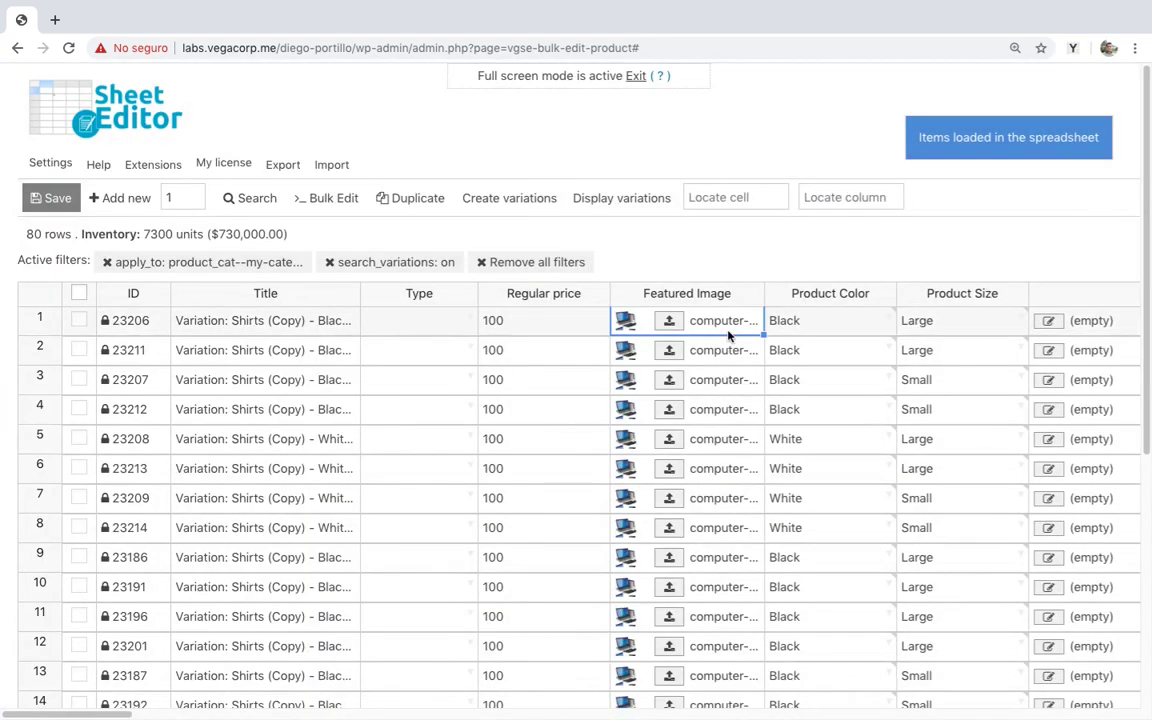
{"action": "key", "text": "Down"}
{"action": "key", "text": "Down"}
{"action": "key", "text": "Down"}
{"action": "key", "text": "Down"}
{"action": "key", "text": "Down"}
{"action": "key", "text": "Down"}
{"action": "key", "text": "Down"}
{"action": "key", "text": "Down"}
{"action": "key", "text": "Down"}
{"action": "key", "text": "Down"}
{"action": "key", "text": "Down"}
{"action": "key", "text": "Down"}
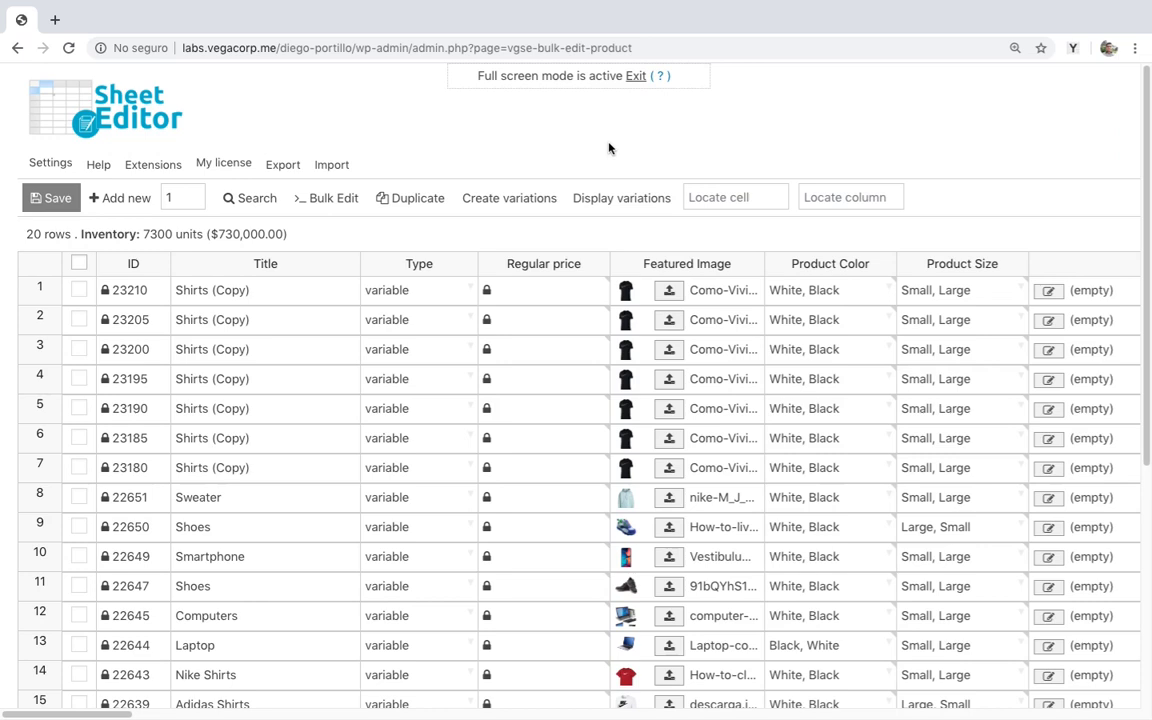
Search variations with advanced filters for dates 01/03/2020 to 31/03/2020 as bulk edit rows.
{"action": "left_click", "coordinate": [352, 197]}
{"action": "left_click", "coordinate": [555, 224]}
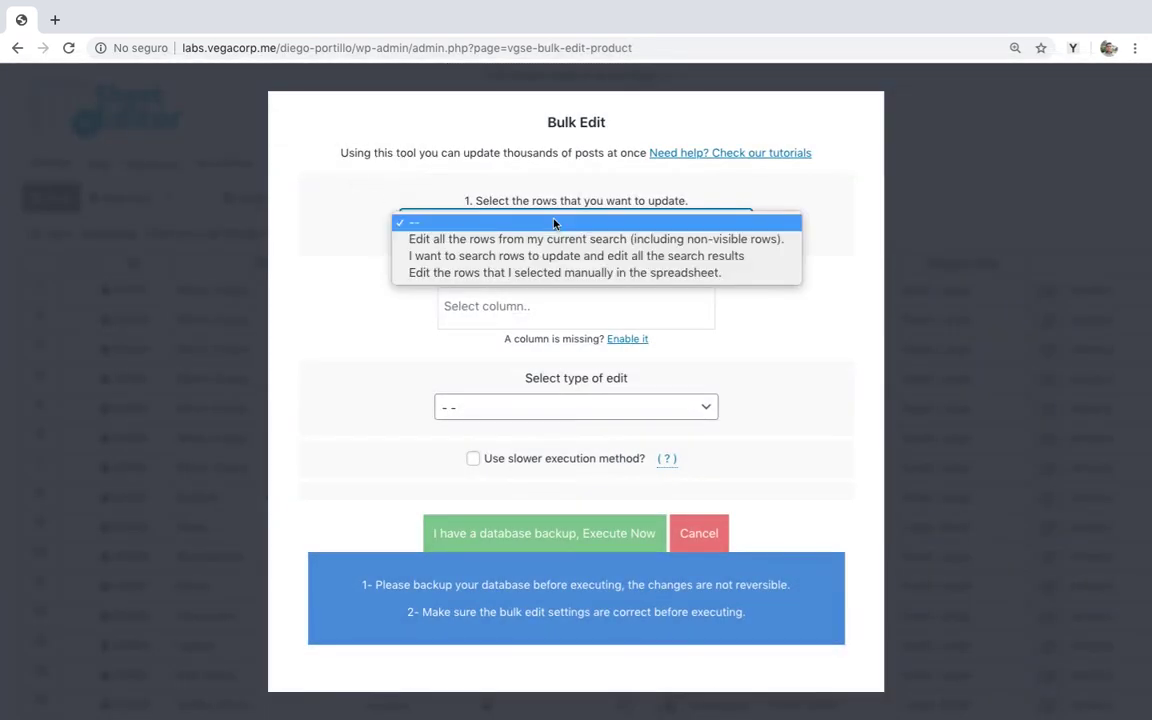
{"action": "left_click", "coordinate": [545, 256]}
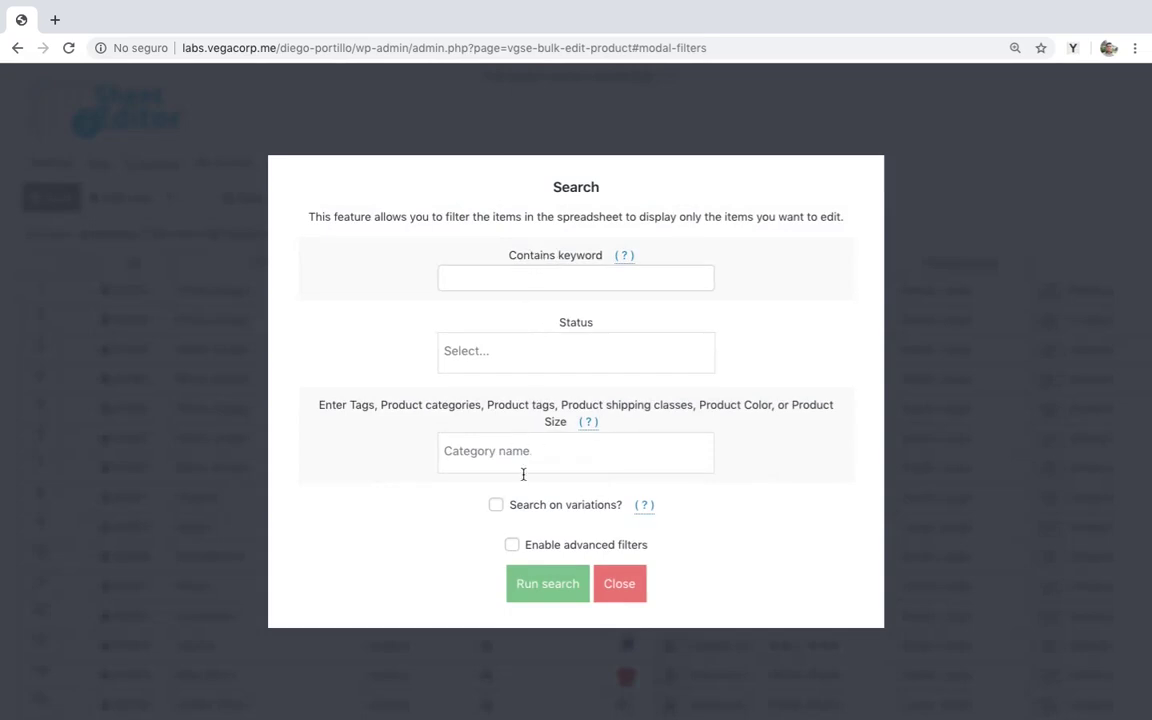
{"action": "left_click", "coordinate": [495, 505]}
{"action": "left_click", "coordinate": [512, 545]}
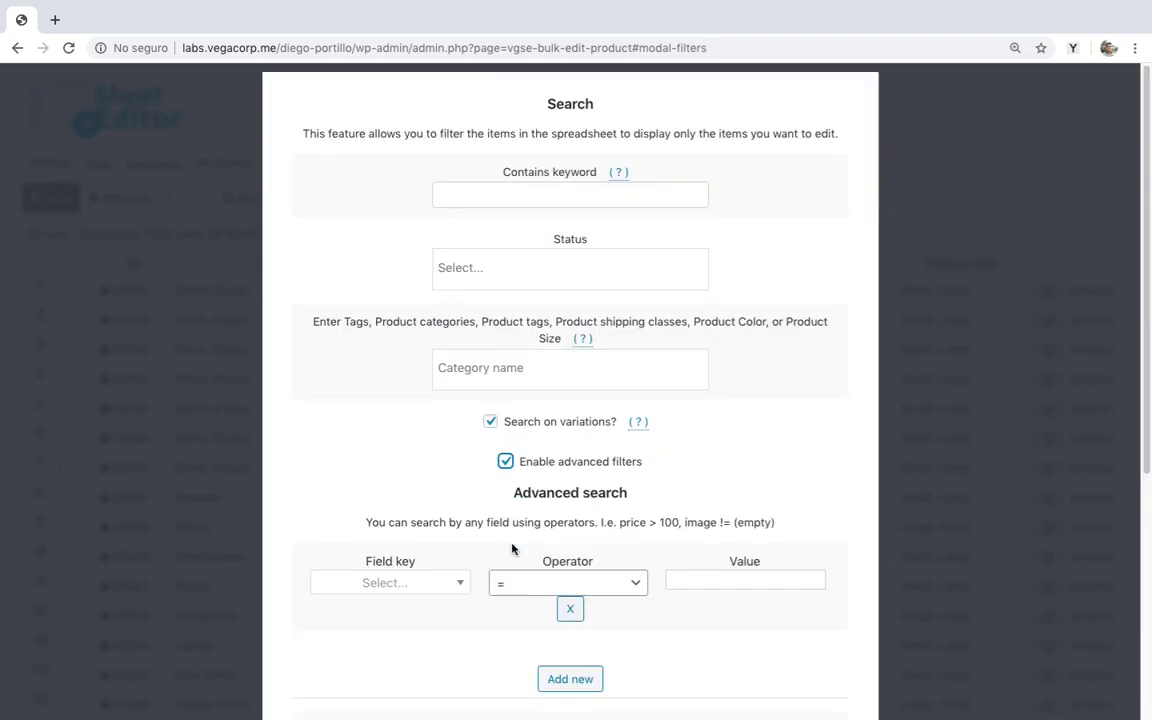
{"action": "scroll", "coordinate": [485, 515], "scroll_direction": "down", "scroll_amount": 4}
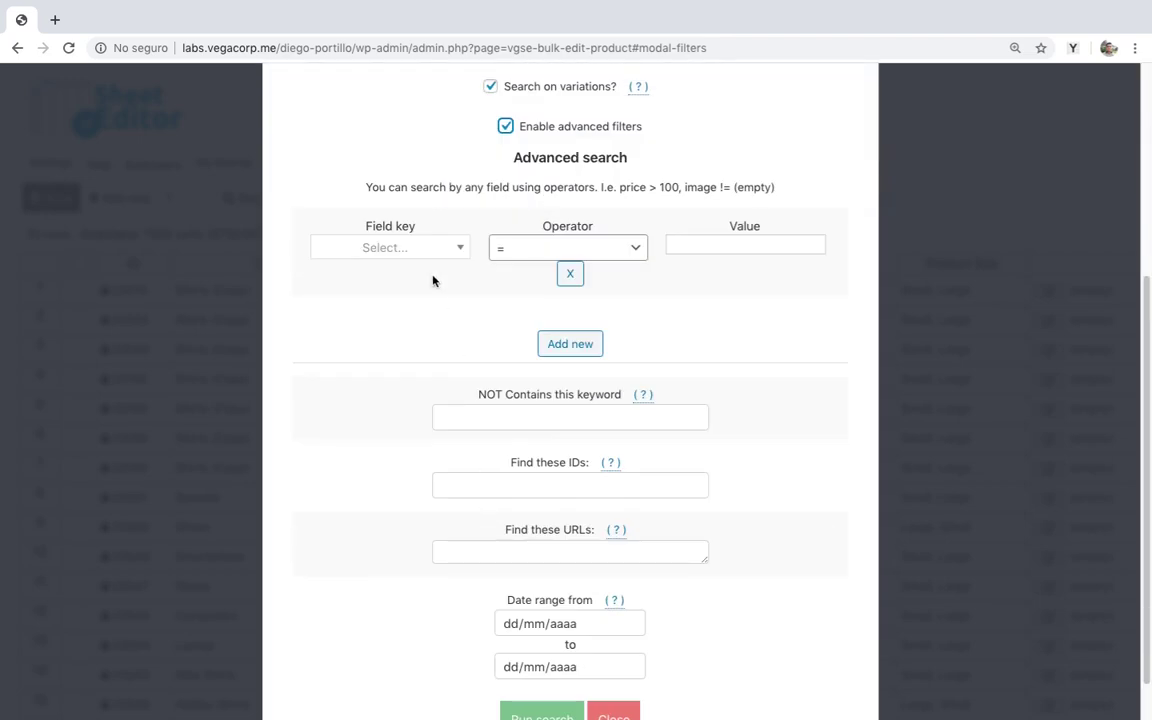
{"action": "left_click", "coordinate": [518, 574]}
{"action": "type", "text": "01/"}
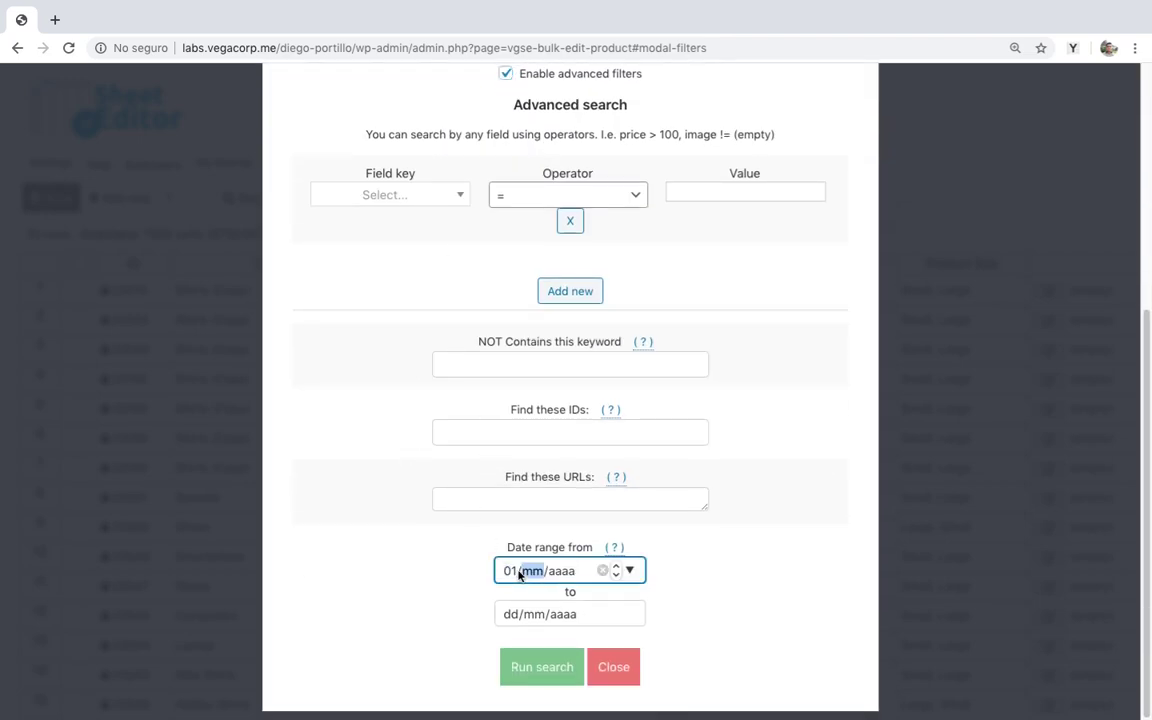
{"action": "type", "text": "03/0020"}
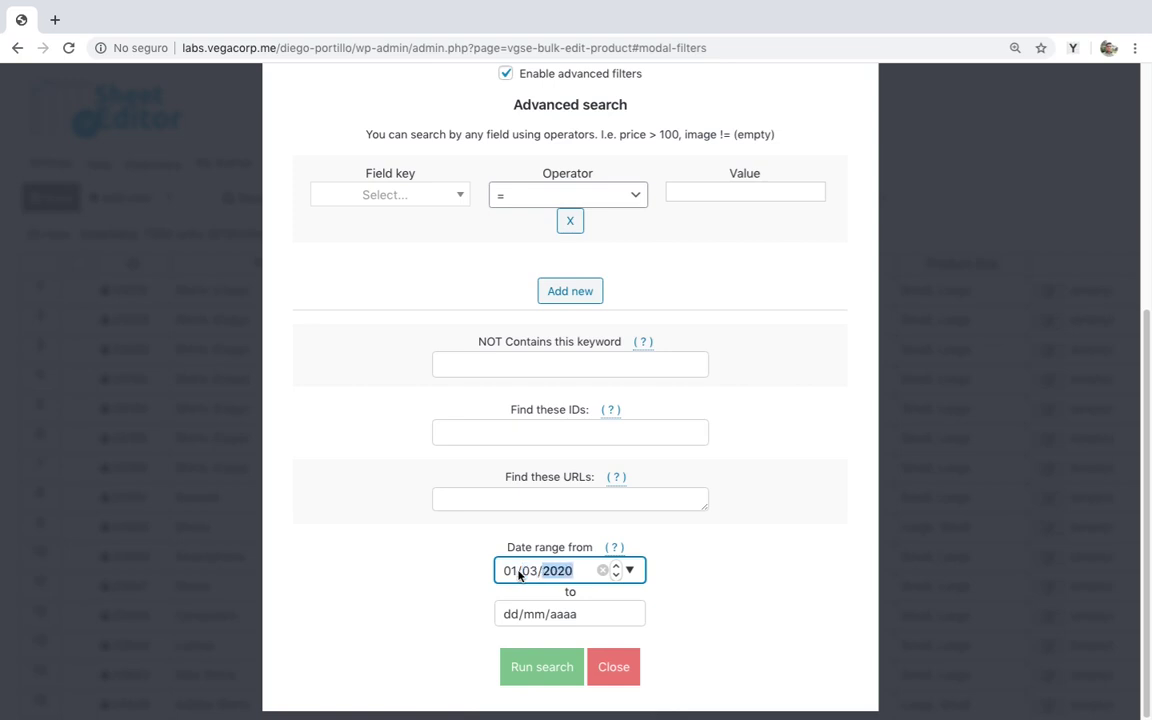
{"action": "key", "text": "Tab"}
{"action": "type", "text": "31/"}
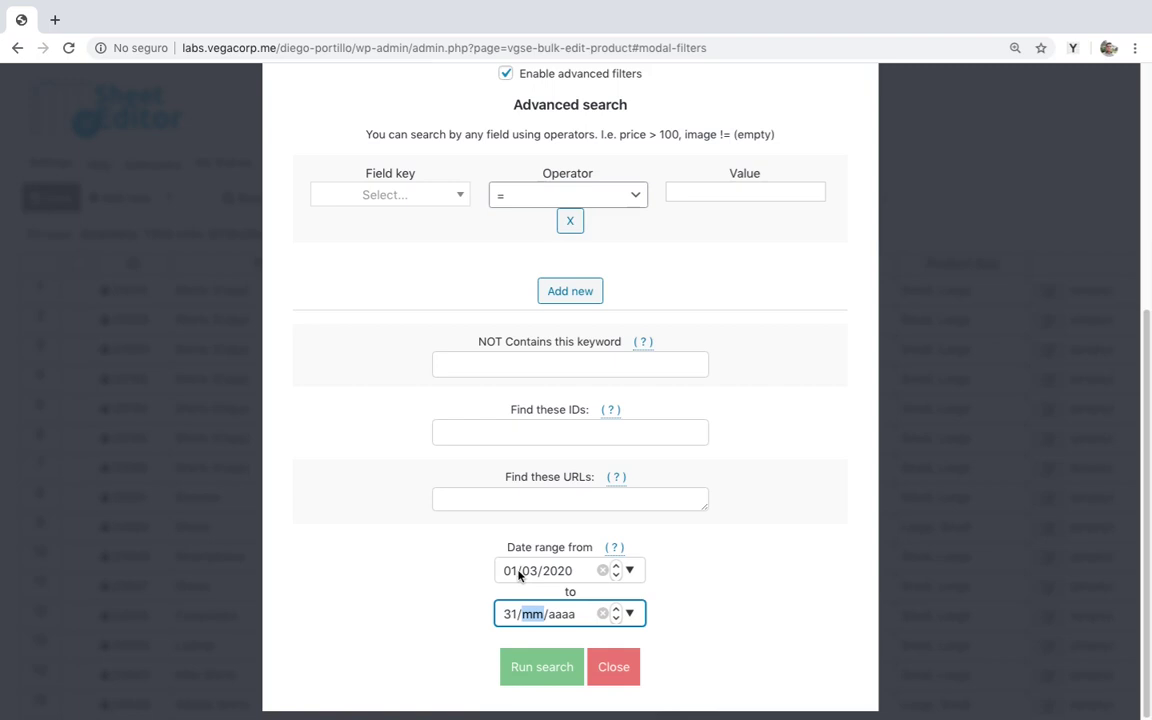
{"action": "type", "text": "03/2020"}
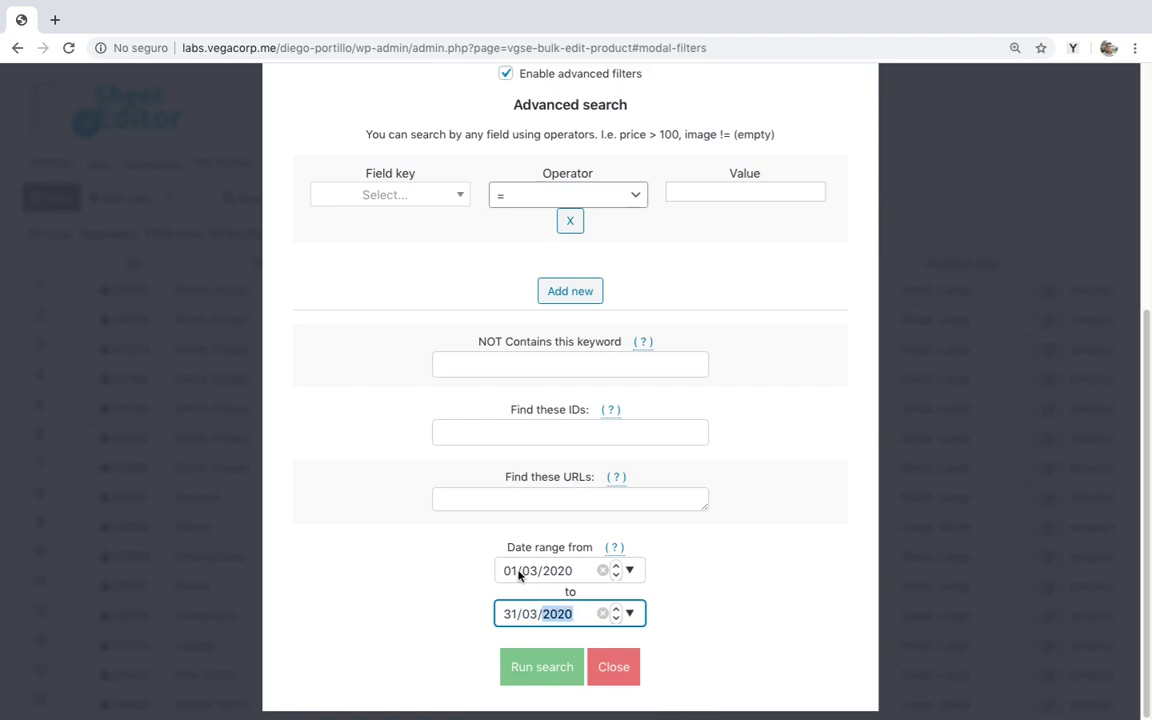
{"action": "left_click", "coordinate": [541, 667]}
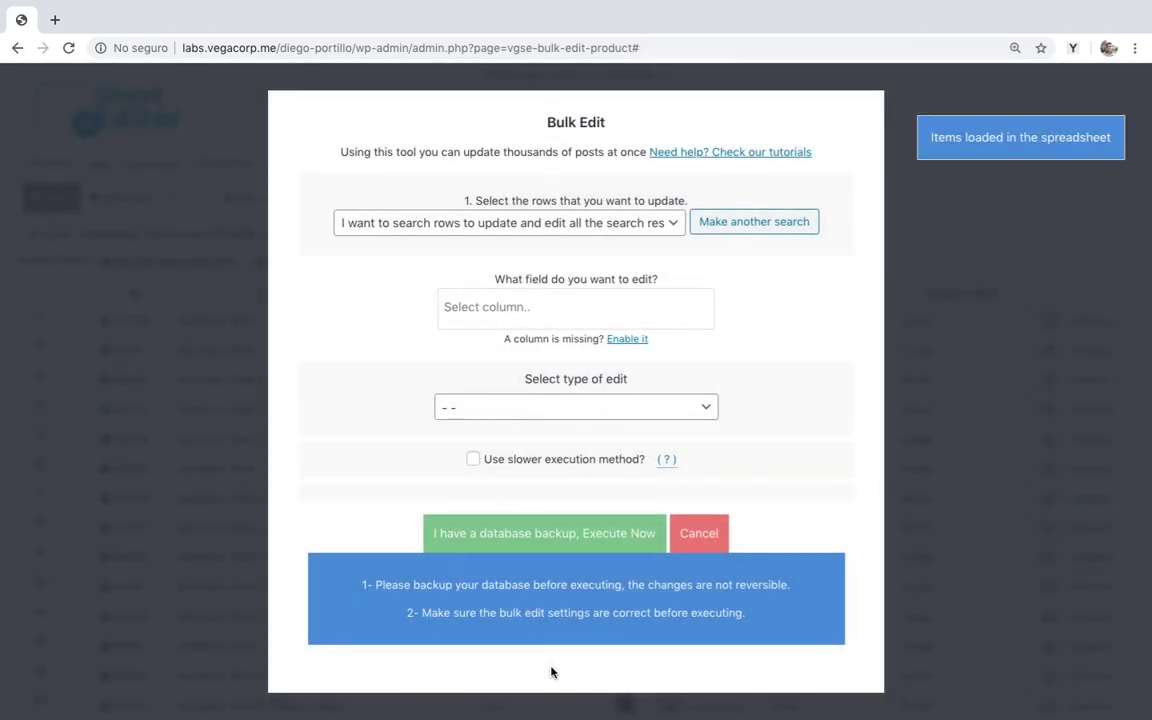
Bulk-set Featured Image to the red shirt picture and select the Featured Image column.
{"action": "left_click", "coordinate": [614, 304]}
{"action": "type", "text": "fea"}
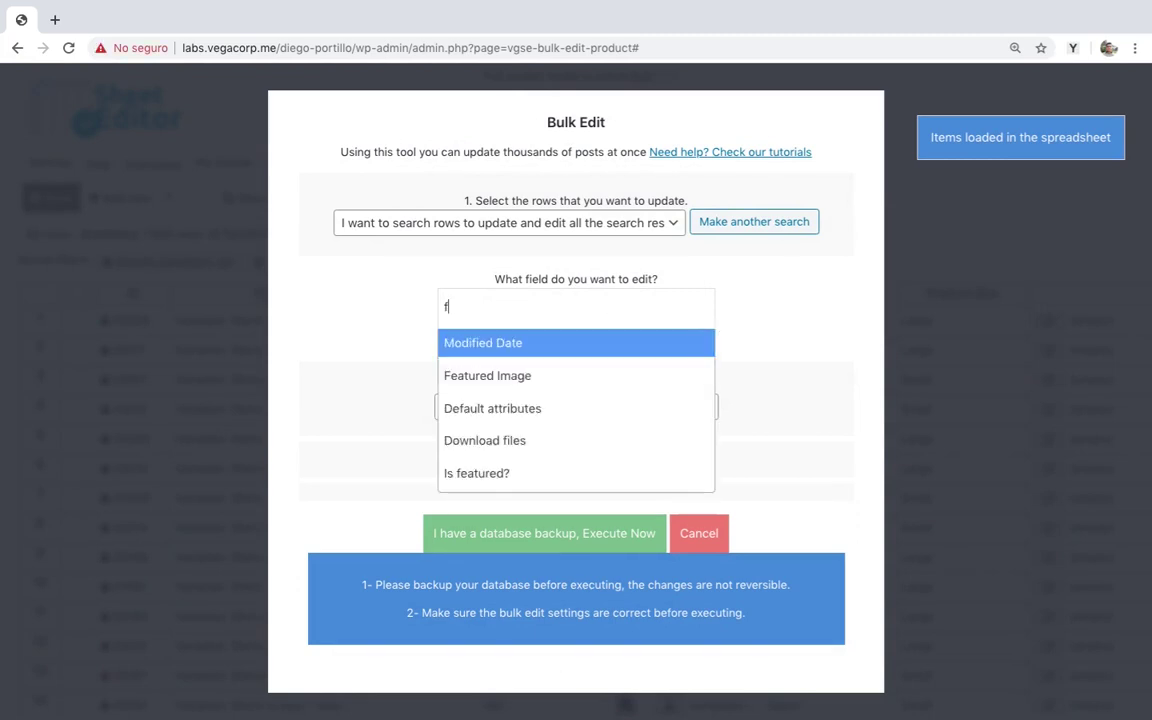
{"action": "left_click", "coordinate": [586, 343]}
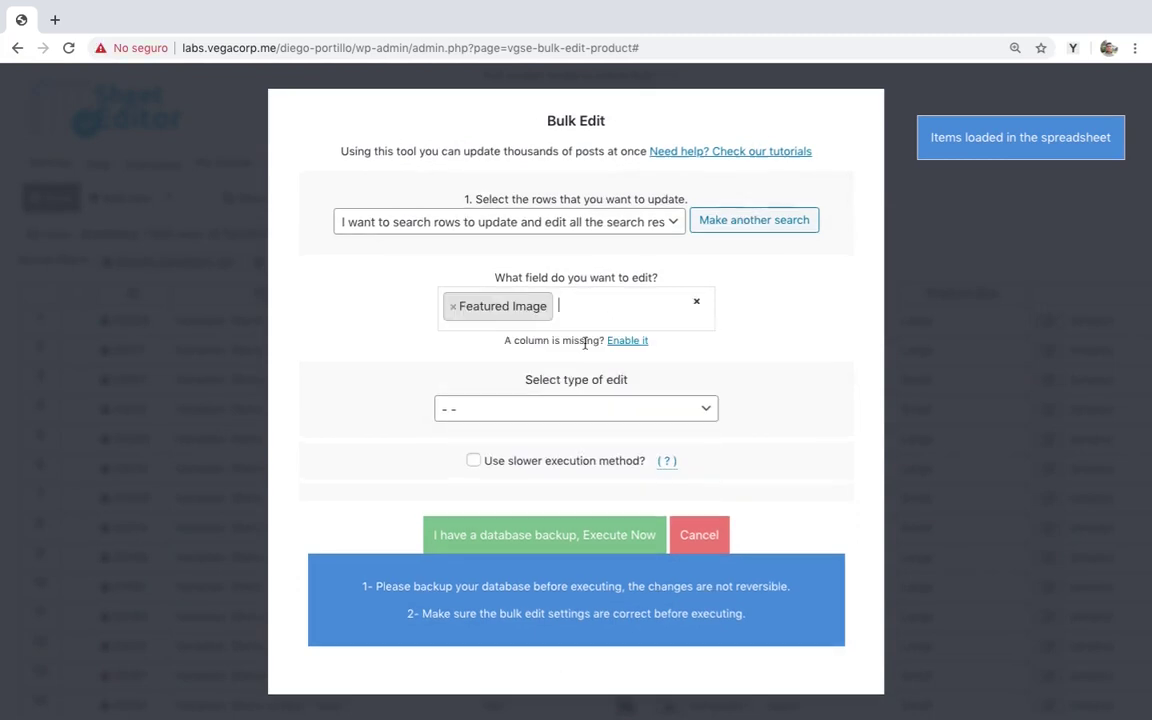
{"action": "left_click", "coordinate": [586, 406]}
{"action": "left_click", "coordinate": [583, 426]}
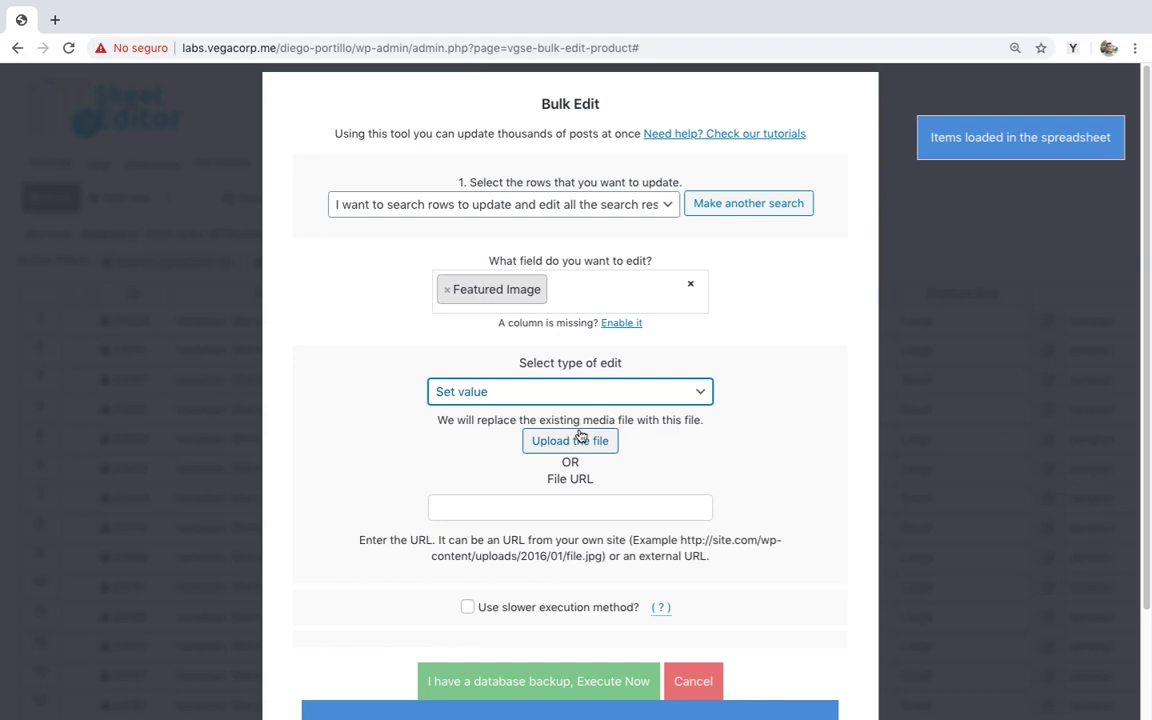
{"action": "left_click", "coordinate": [580, 440]}
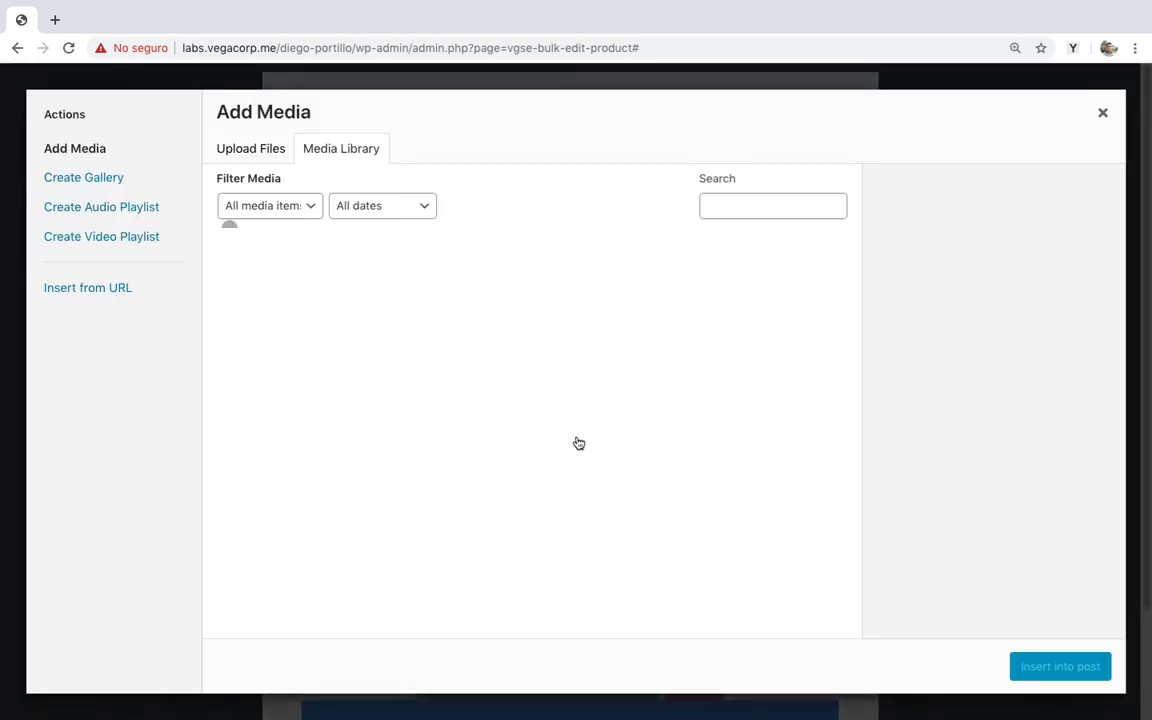
{"action": "scroll", "coordinate": [577, 442], "scroll_direction": "down", "scroll_amount": 3}
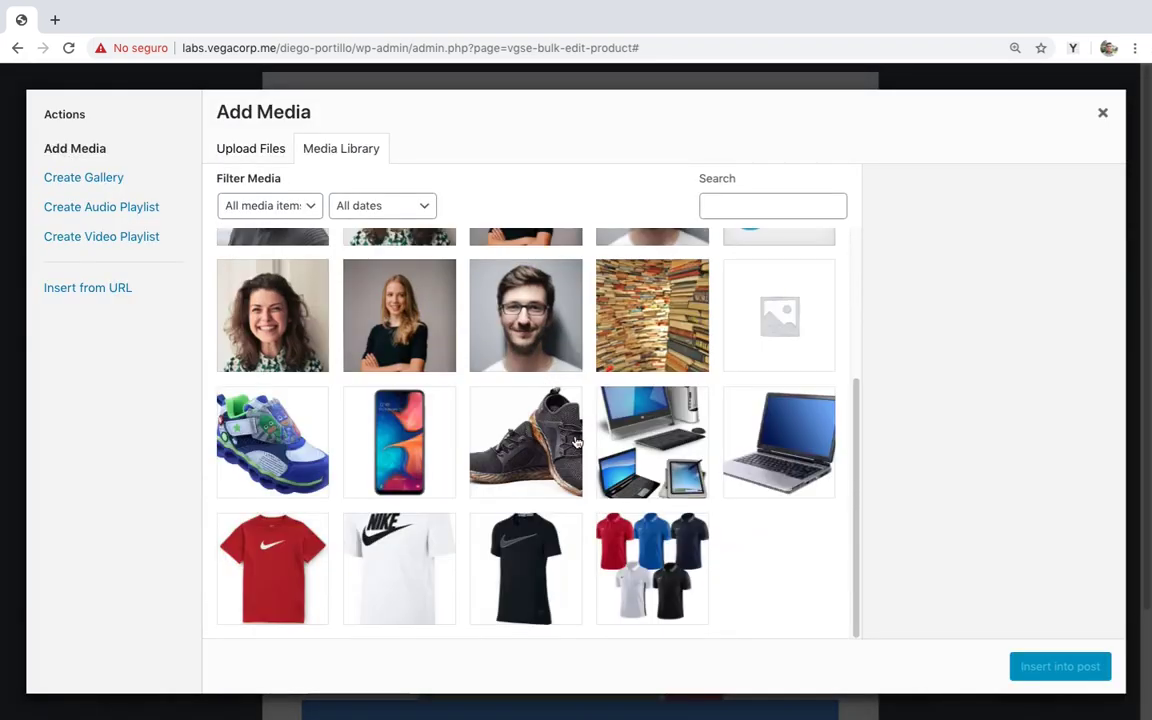
{"action": "left_click", "coordinate": [290, 555]}
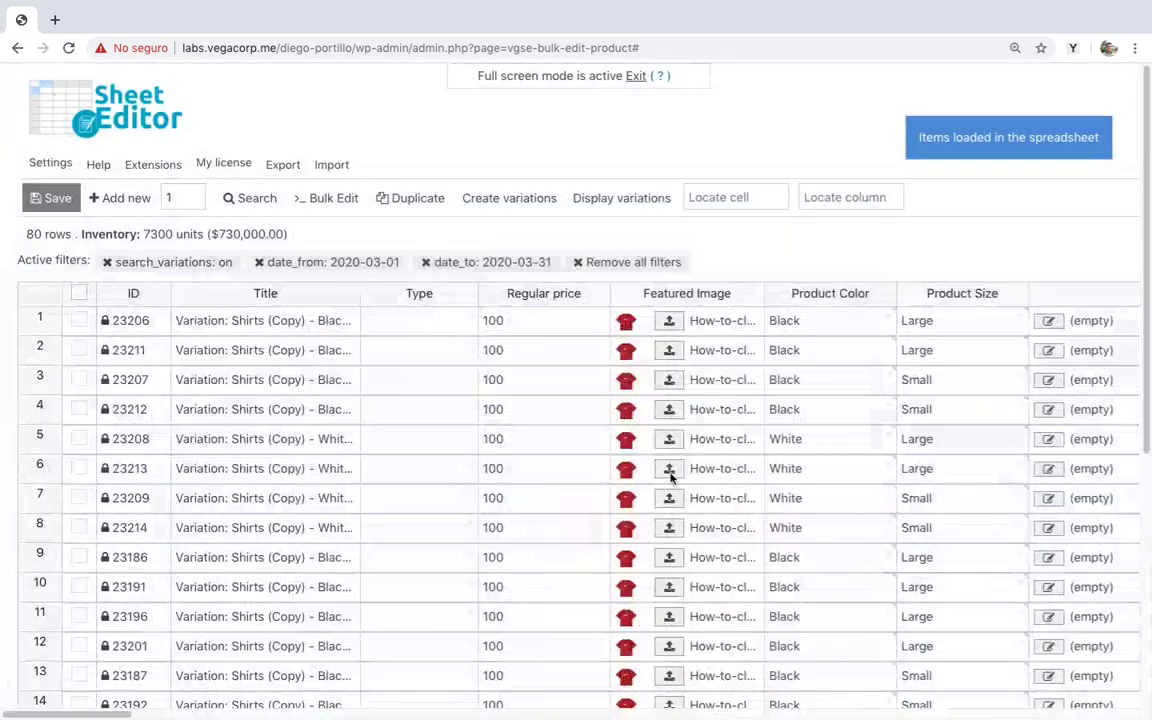
{"action": "scroll", "coordinate": [722, 337], "scroll_direction": "down", "scroll_amount": 5}
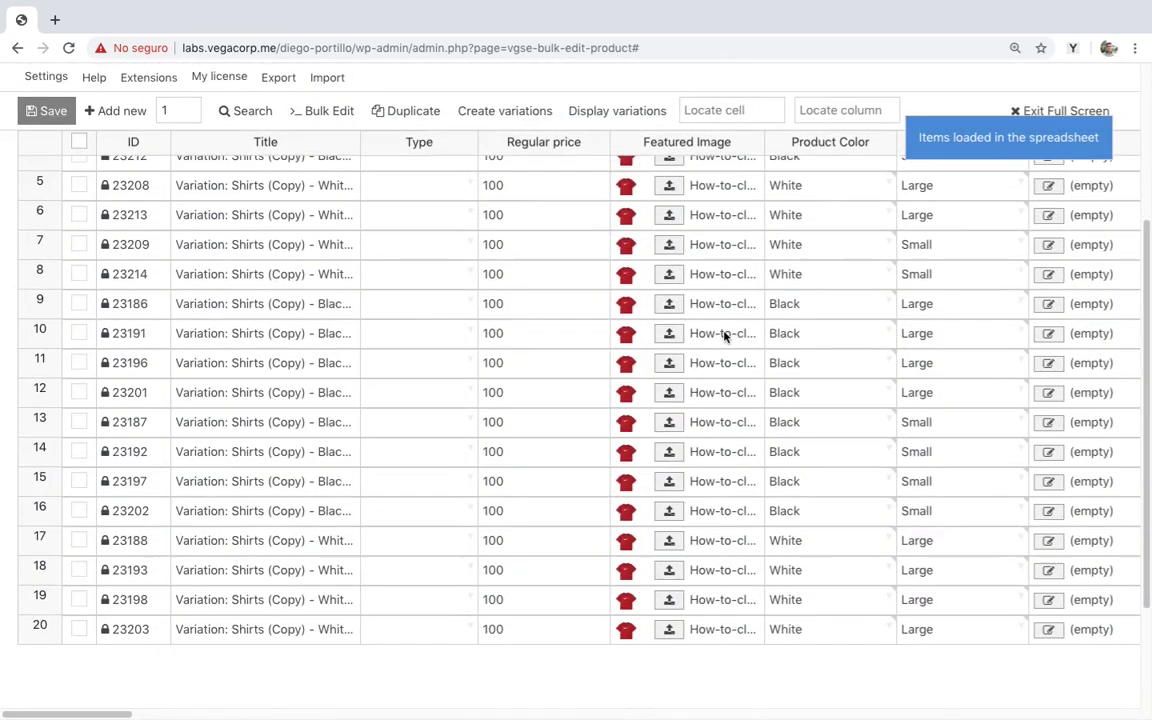
{"action": "scroll", "coordinate": [724, 337], "scroll_direction": "up", "scroll_amount": 5}
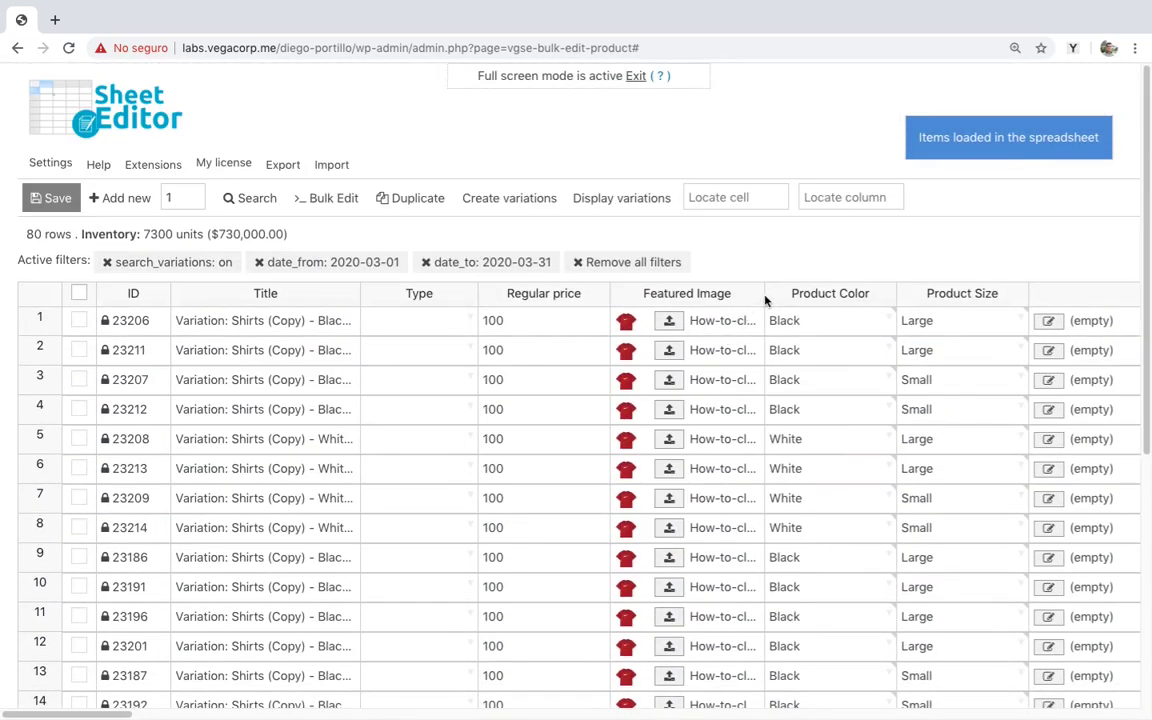
{"action": "left_click", "coordinate": [757, 294]}
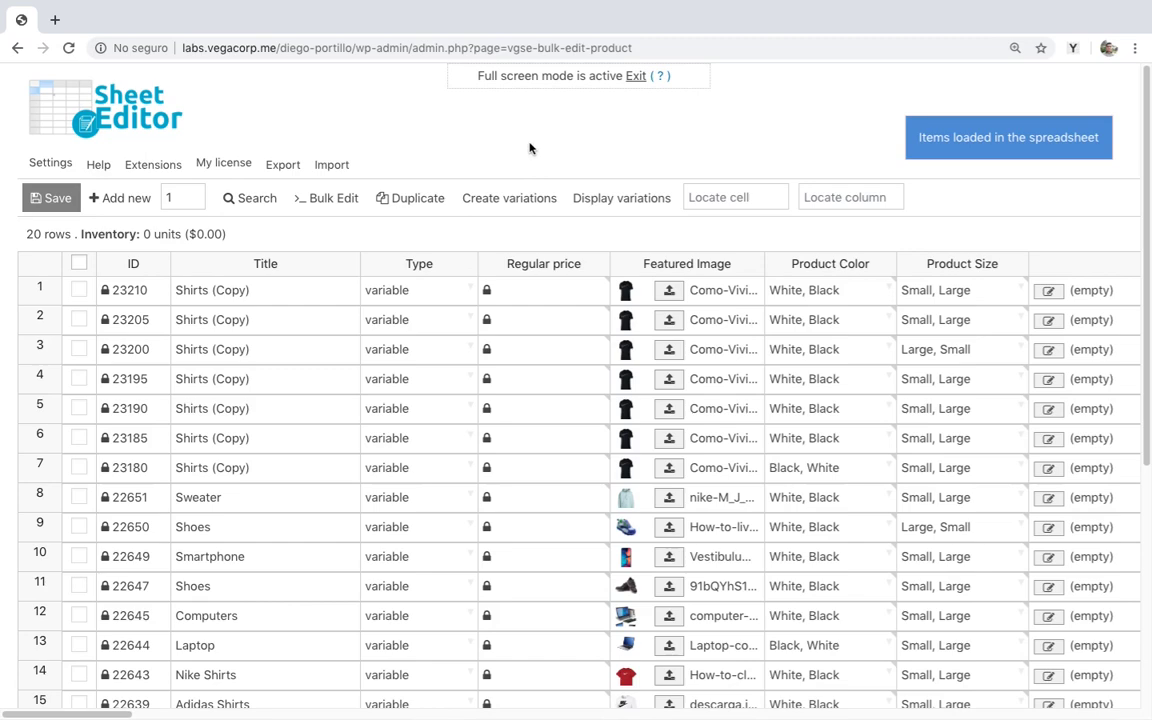
Start a Bulk Edit row search that includes variations, with advanced filters enabled.
{"action": "left_click", "coordinate": [340, 197]}
{"action": "left_click", "coordinate": [476, 222]}
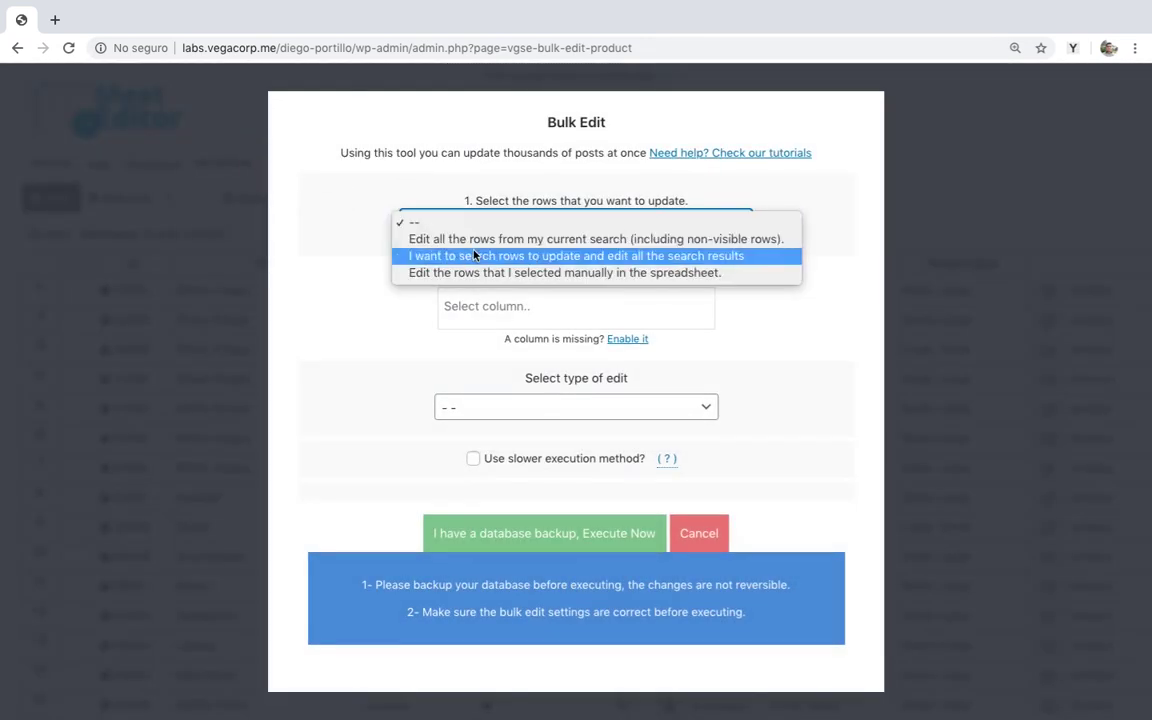
{"action": "left_click", "coordinate": [470, 254]}
{"action": "left_click", "coordinate": [497, 505]}
{"action": "left_click", "coordinate": [514, 546]}
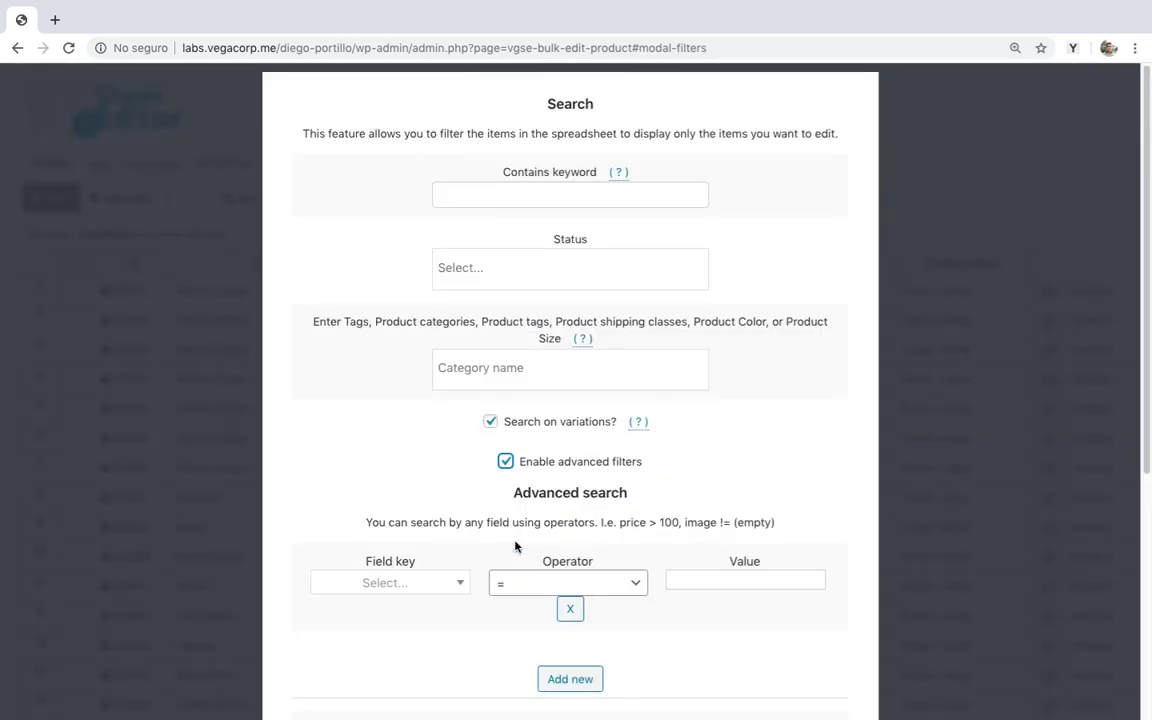
{"action": "scroll", "coordinate": [463, 521], "scroll_direction": "down", "scroll_amount": 4}
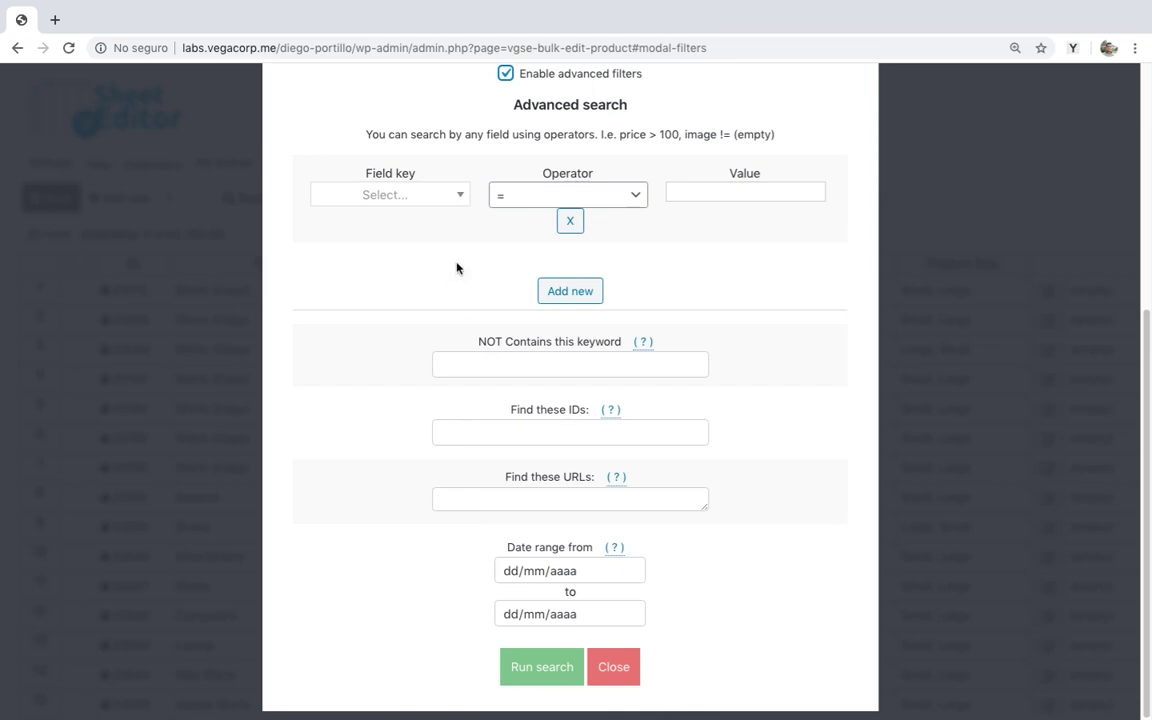
Add the advanced filter Downloadable = true and run the search.
{"action": "left_click", "coordinate": [432, 207]}
{"action": "type", "text": "download"}
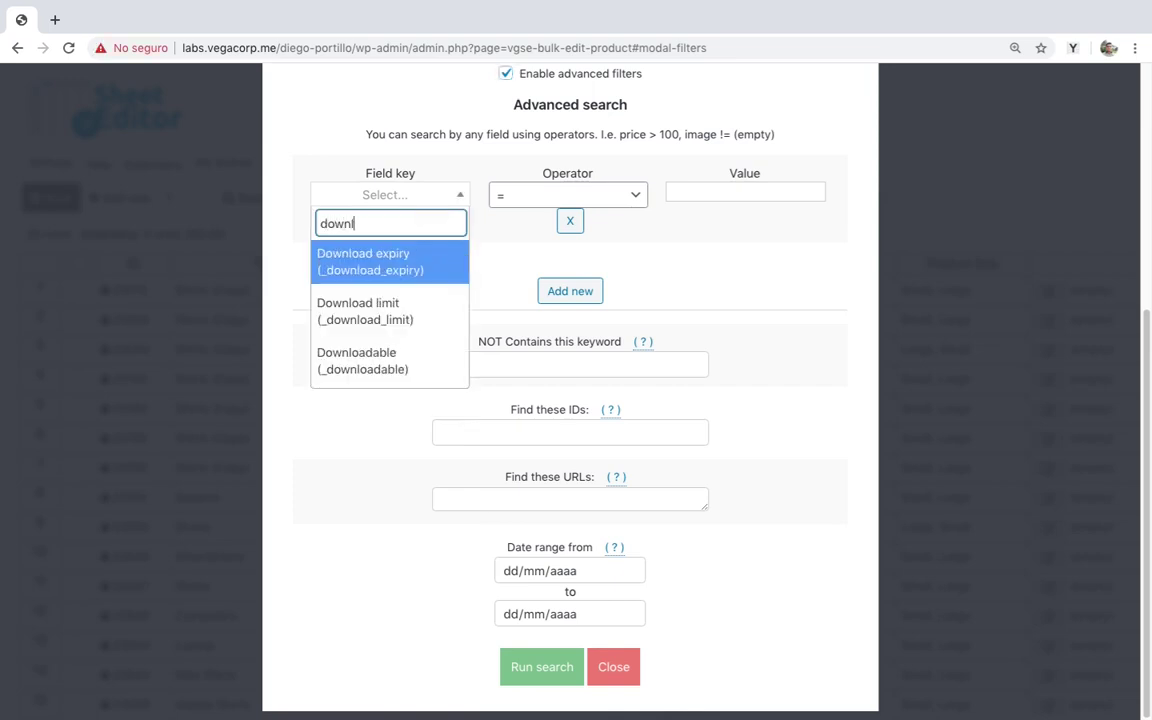
{"action": "left_click", "coordinate": [416, 359]}
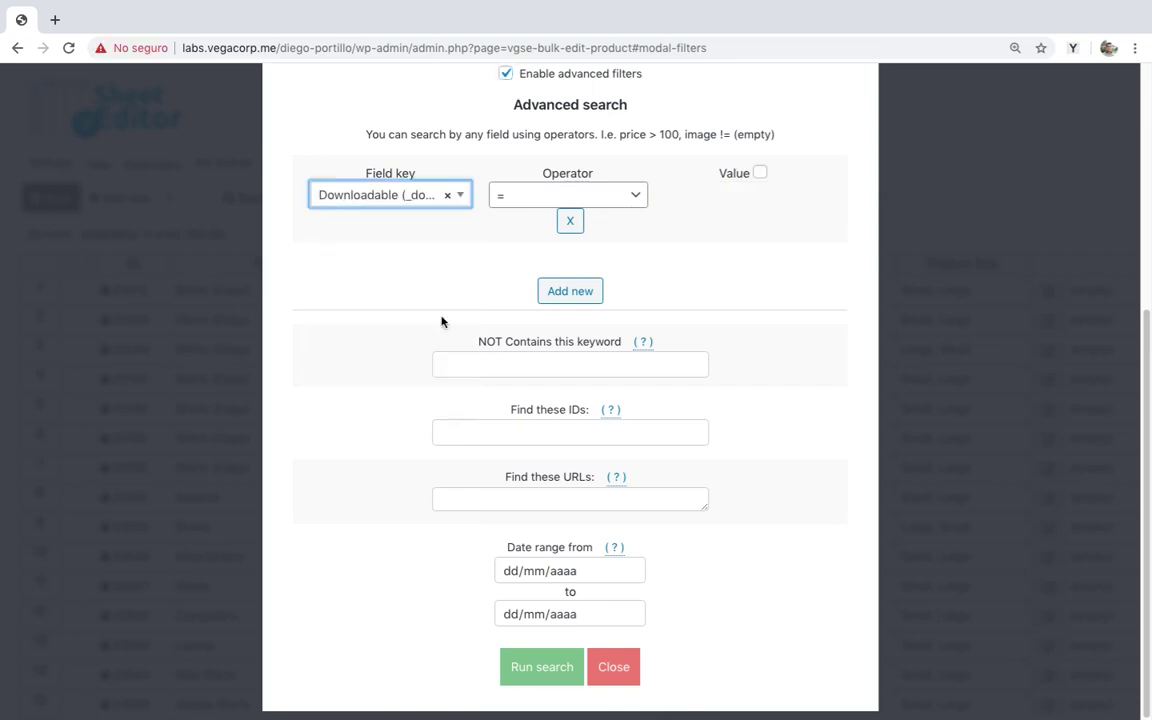
{"action": "left_click", "coordinate": [606, 201]}
{"action": "left_click", "coordinate": [607, 193]}
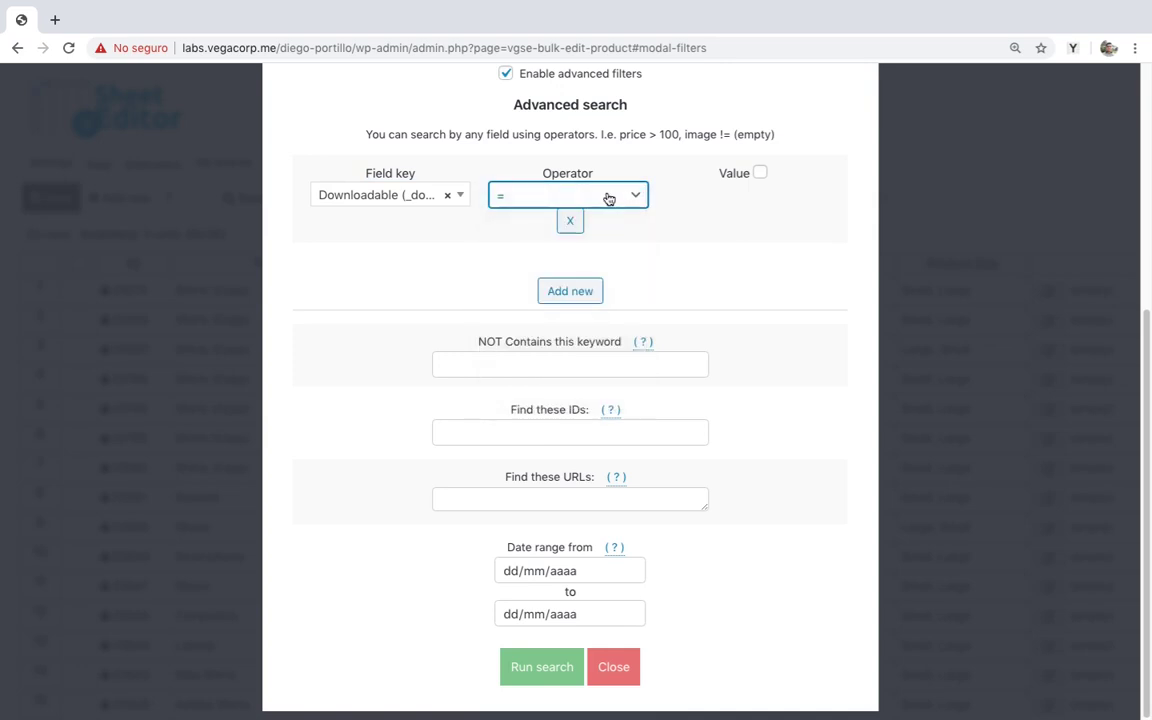
{"action": "left_click", "coordinate": [759, 174]}
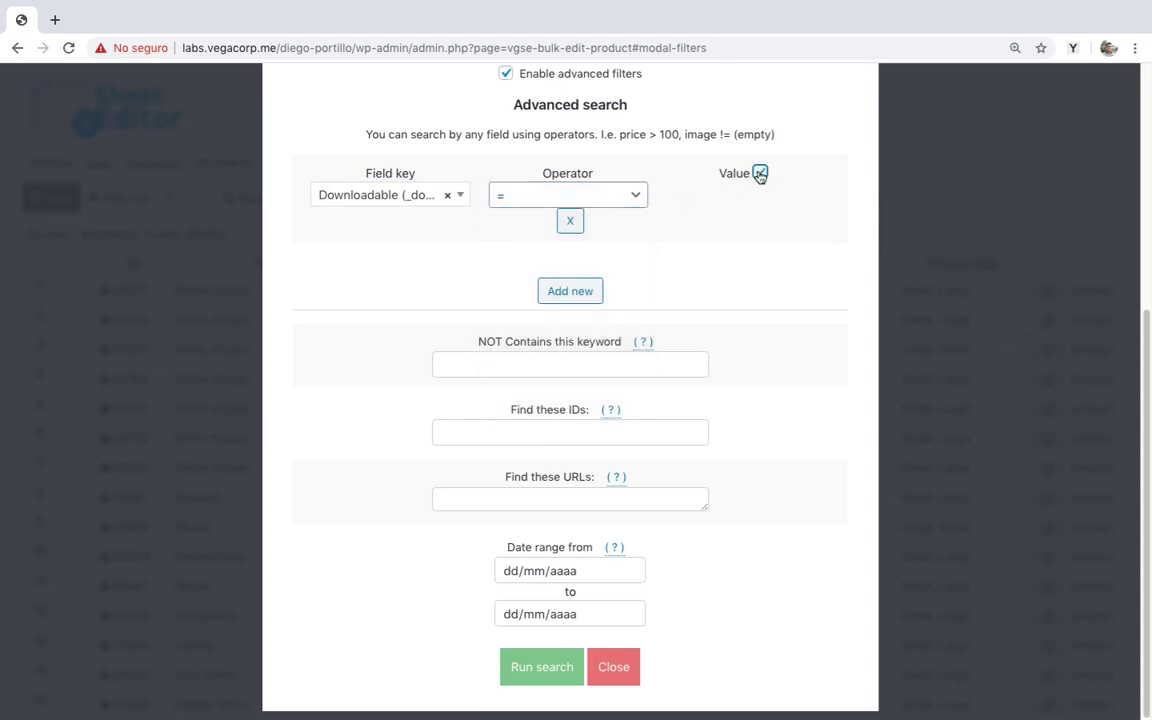
{"action": "left_click", "coordinate": [553, 667]}
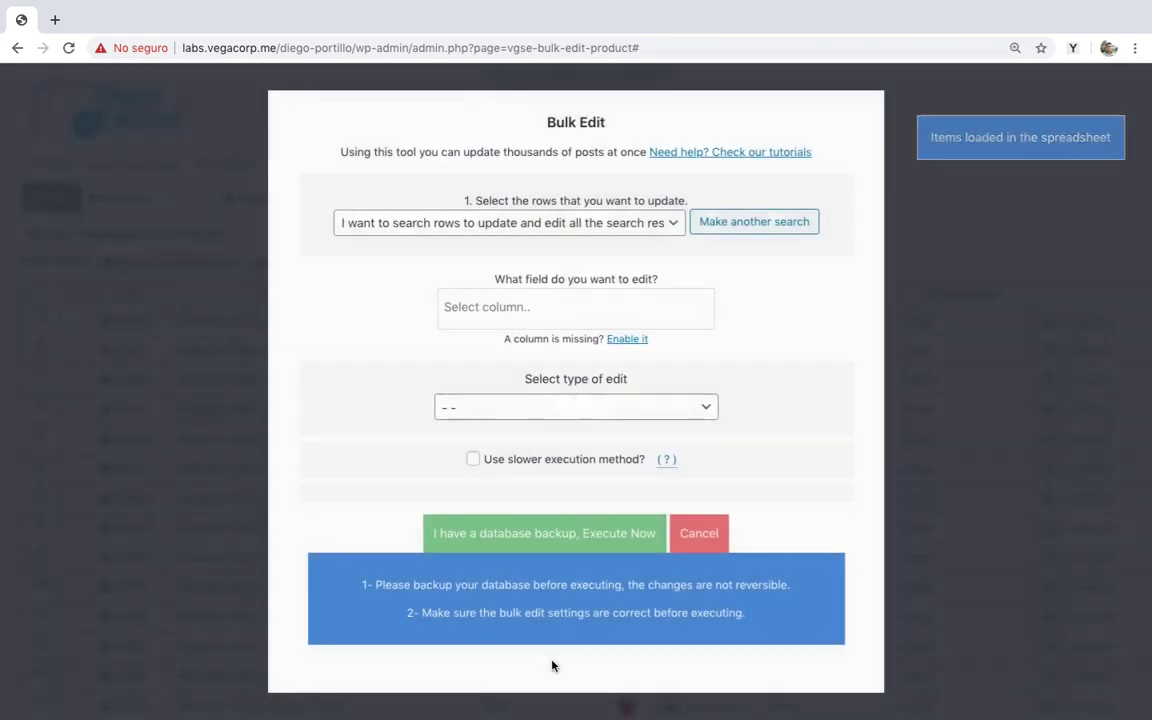
Set Featured Image to a new value by pasting the Vestibulum-Facilisis-Purus-Nec-Pulvinar.jpg URL into File URL.
{"action": "left_click", "coordinate": [587, 306]}
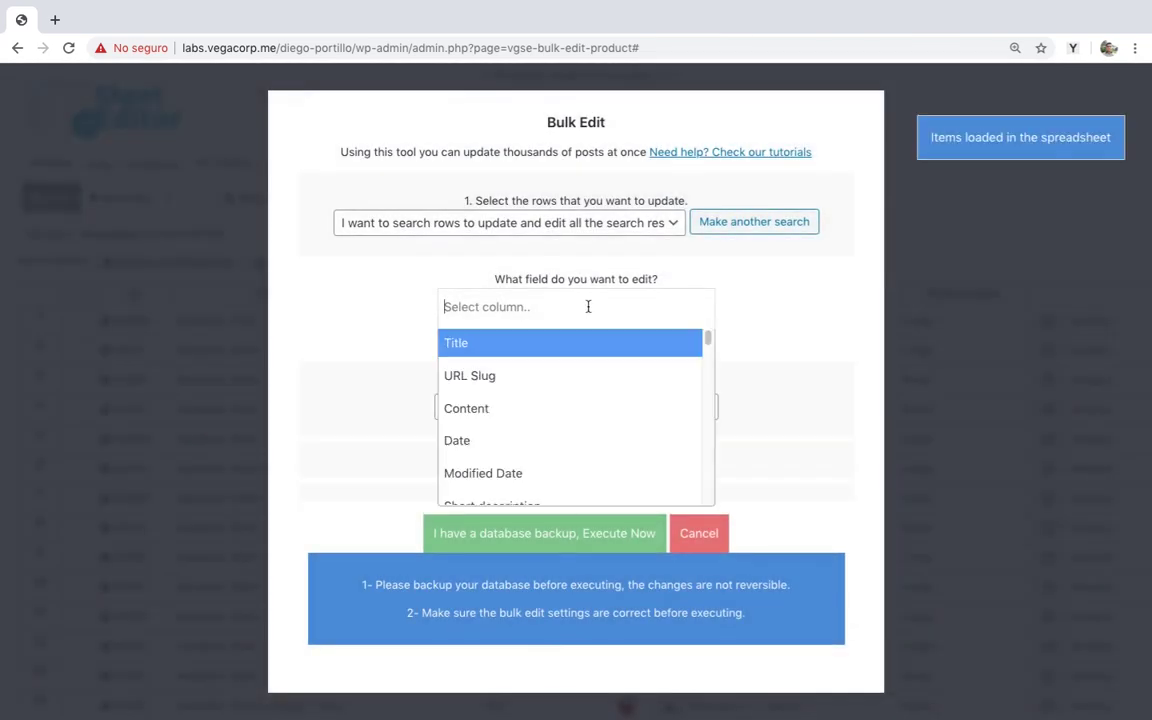
{"action": "type", "text": "fea"}
{"action": "left_click", "coordinate": [601, 353]}
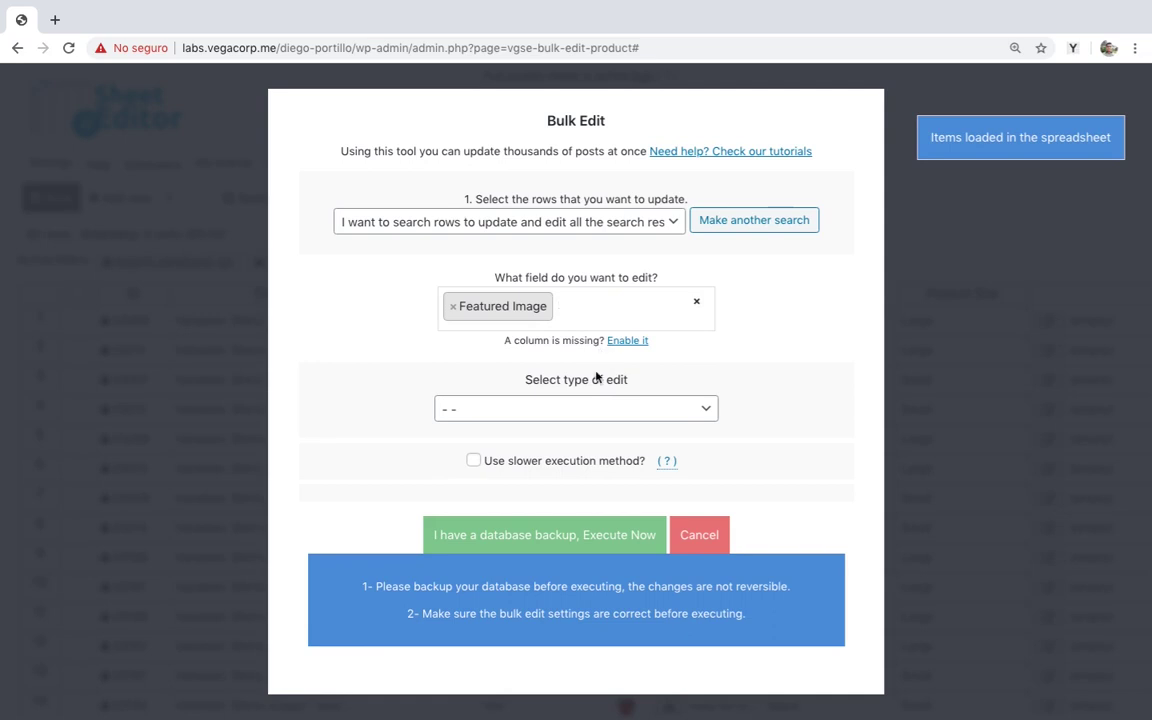
{"action": "left_click", "coordinate": [598, 409]}
{"action": "left_click", "coordinate": [586, 427]}
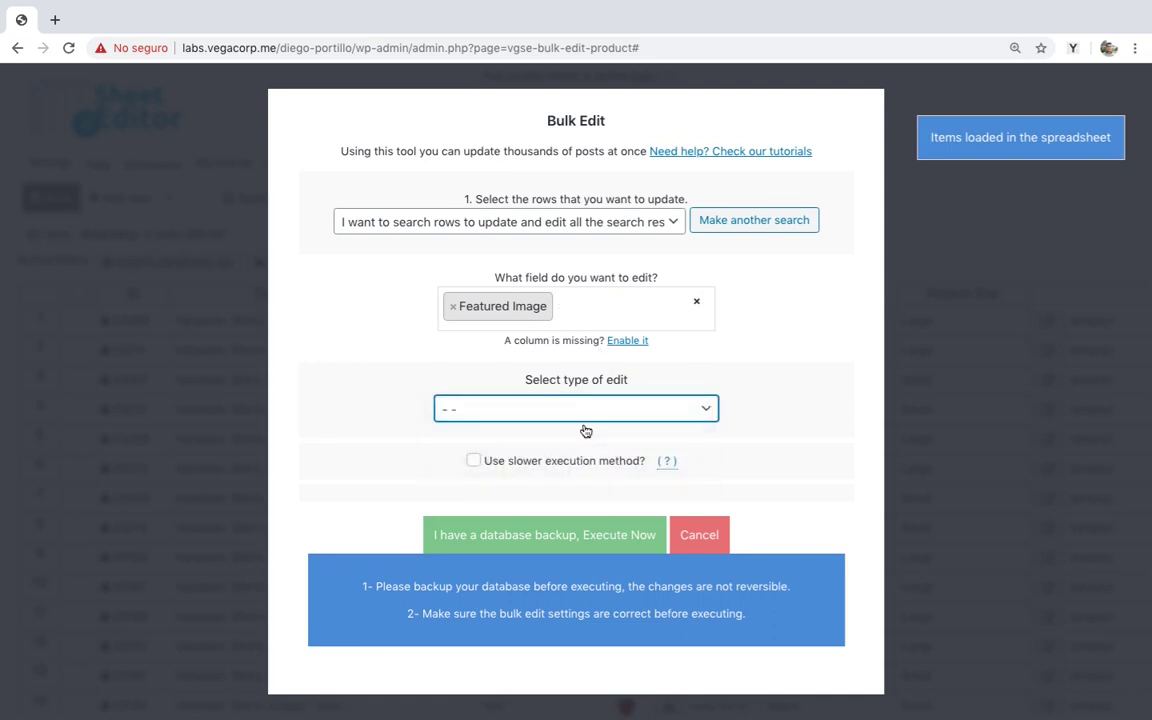
{"action": "scroll", "coordinate": [577, 445], "scroll_direction": "down", "scroll_amount": 1}
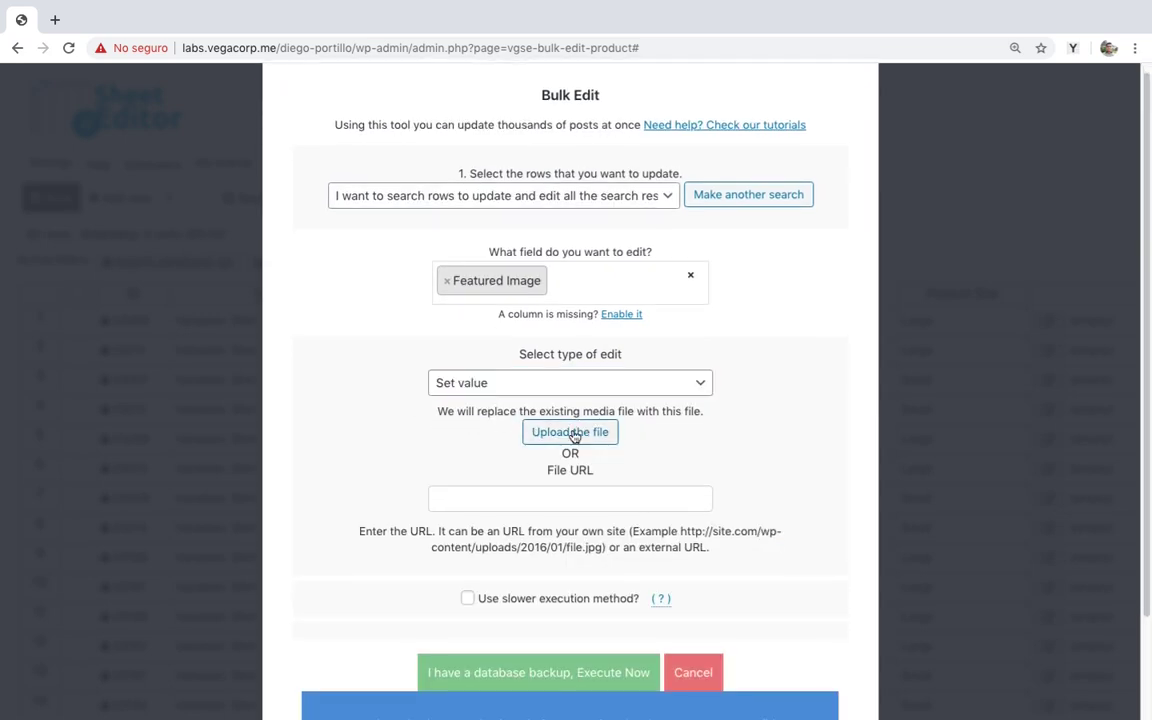
{"action": "left_click", "coordinate": [577, 491]}
{"action": "key", "text": "ctrl+v"}
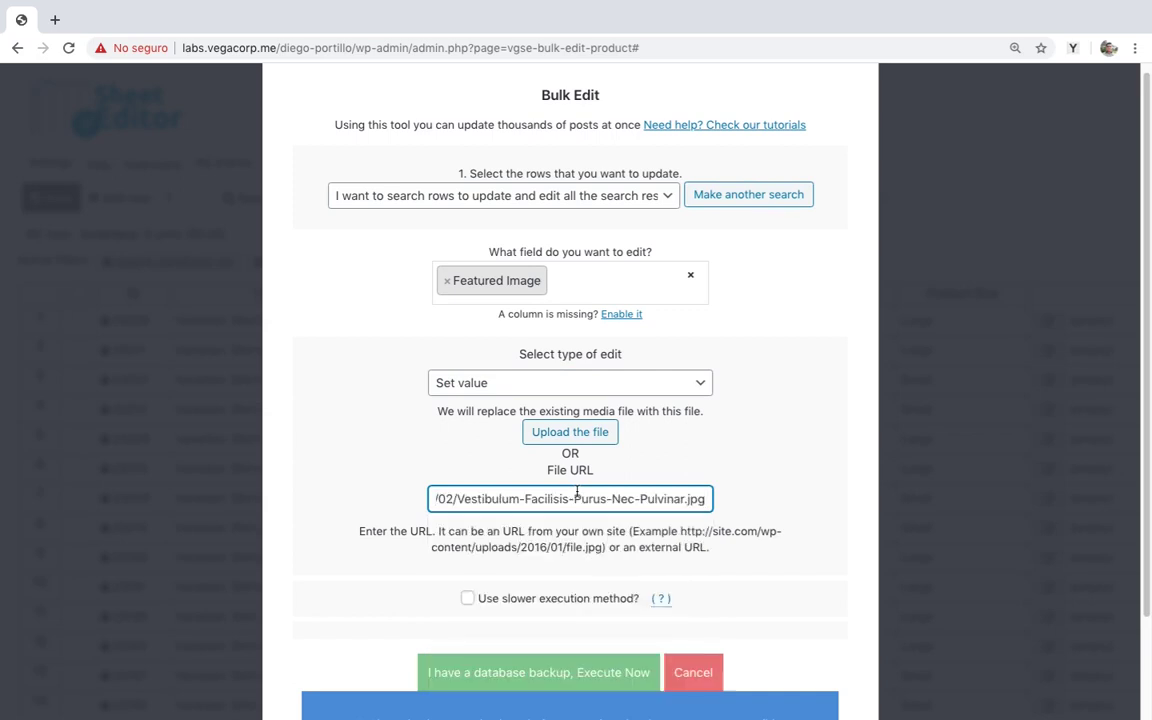
Apply the new featured image to all 80 variations, then review the Featured Image column.
{"action": "scroll", "coordinate": [578, 487], "scroll_direction": "down", "scroll_amount": 1}
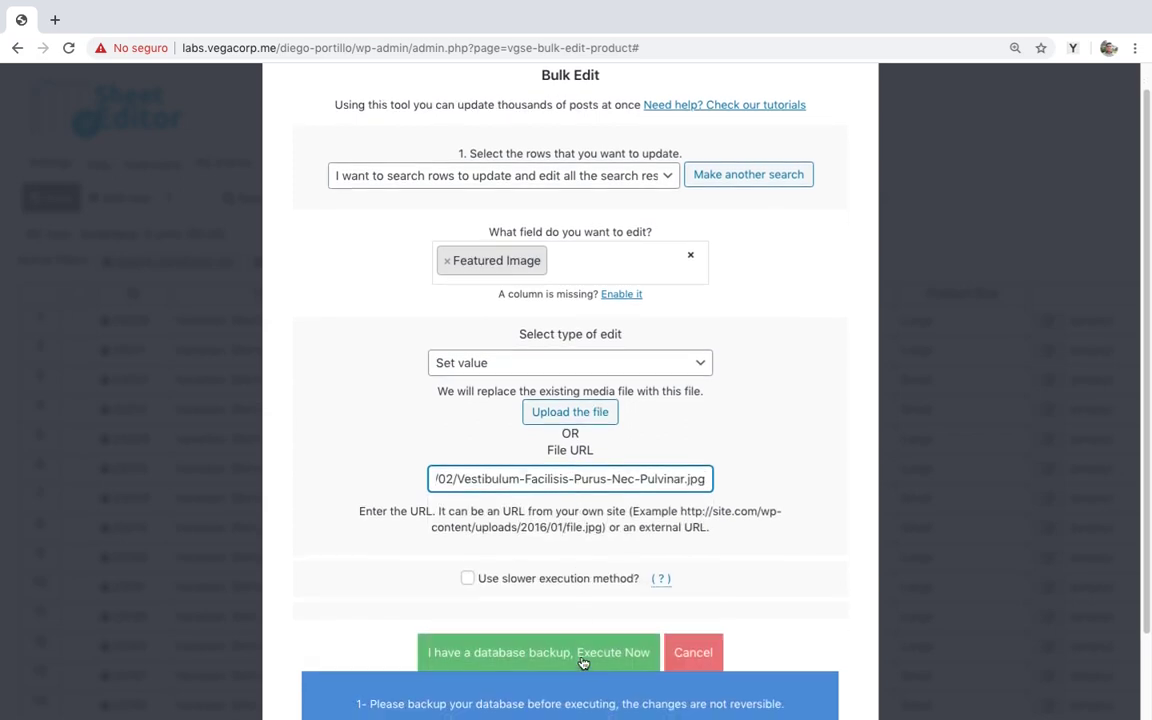
{"action": "left_click", "coordinate": [584, 670]}
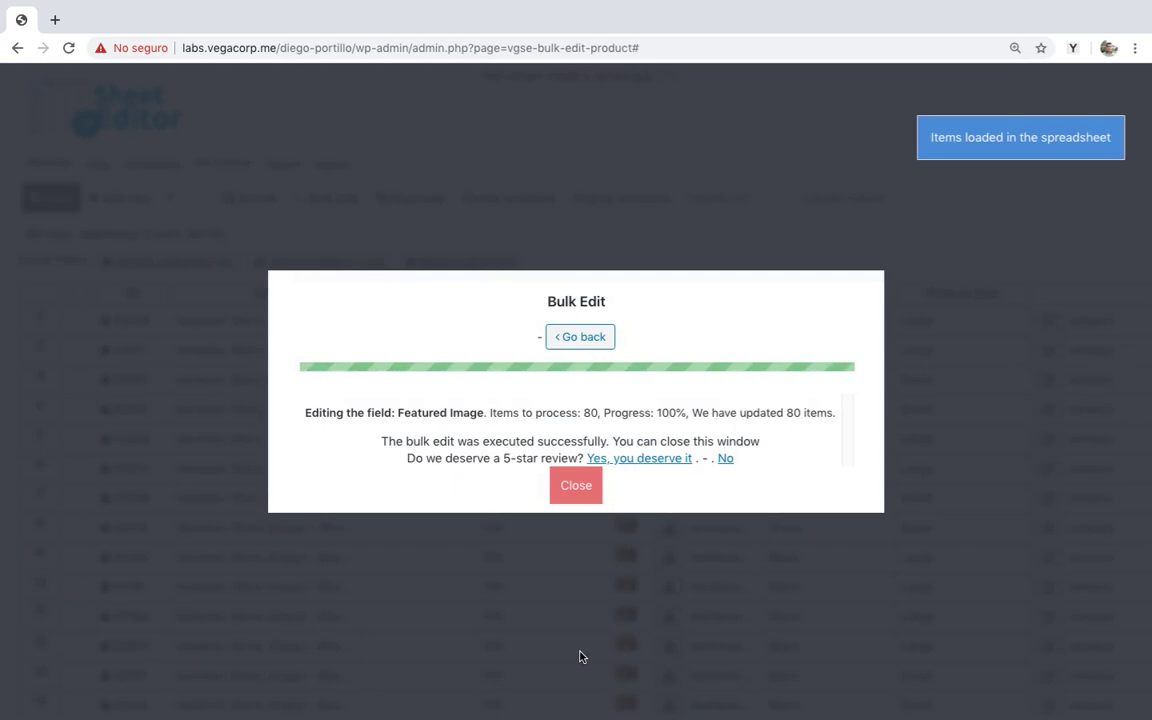
{"action": "left_click", "coordinate": [576, 485]}
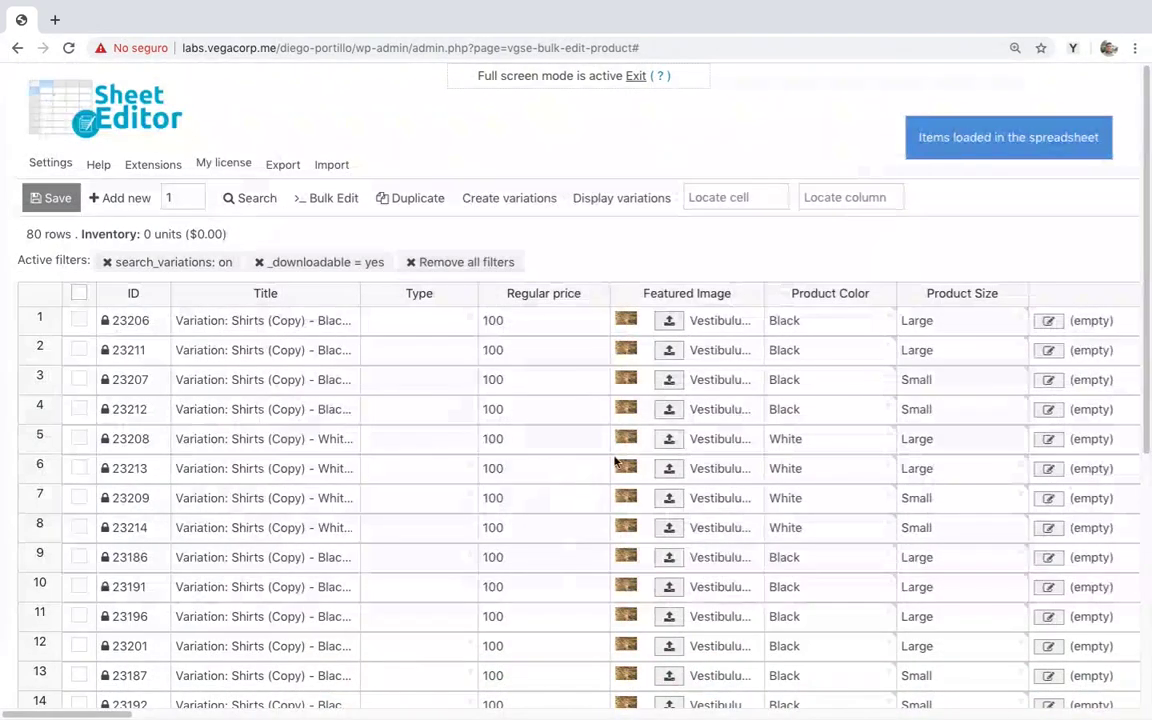
{"action": "left_click", "coordinate": [750, 296]}
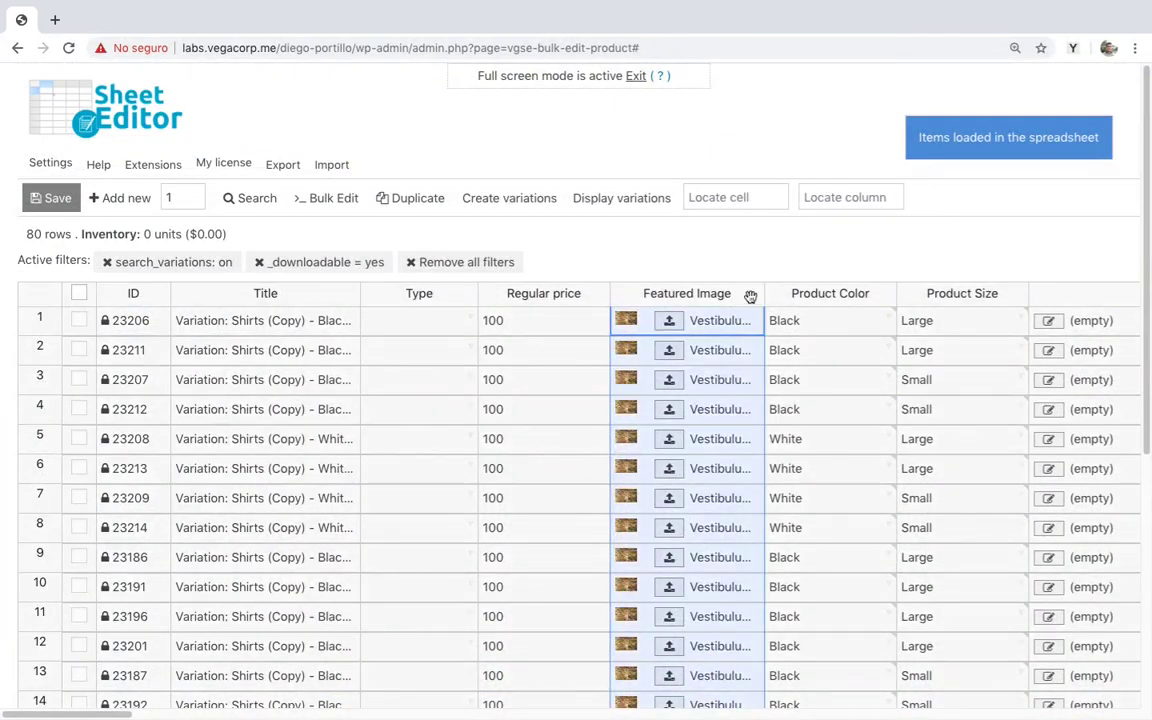